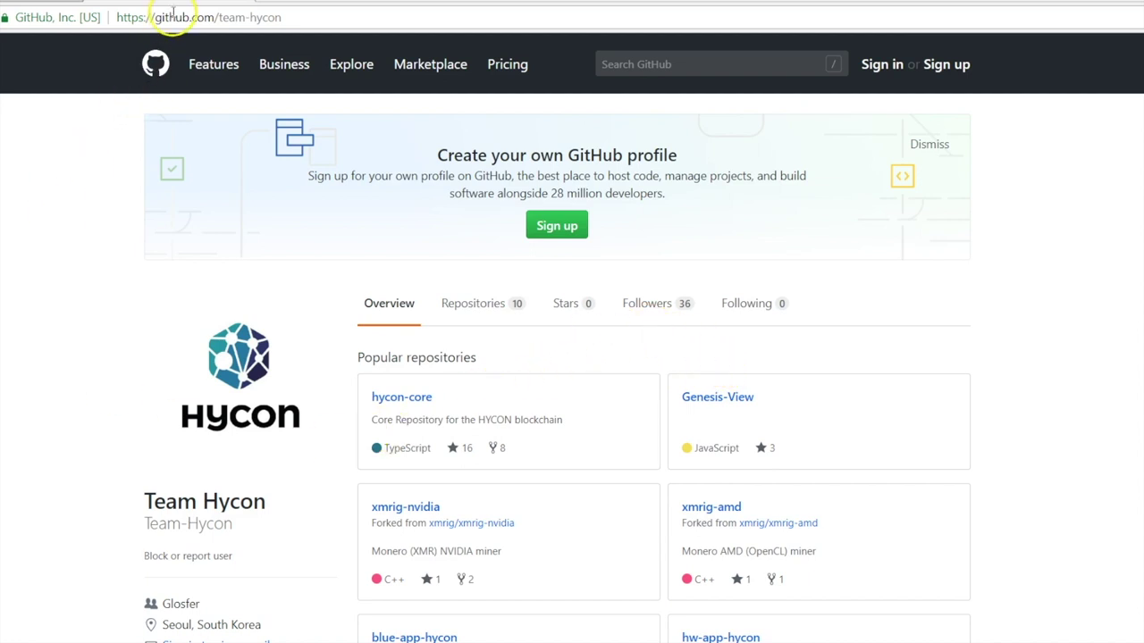
Step: Download HYCON_0.0.5c_win.zip from the hycon-core 'Double Dodo' latest release on GitHub
{"action": "left_click", "coordinate": [407, 407]}
{"action": "left_click", "coordinate": [666, 419]}
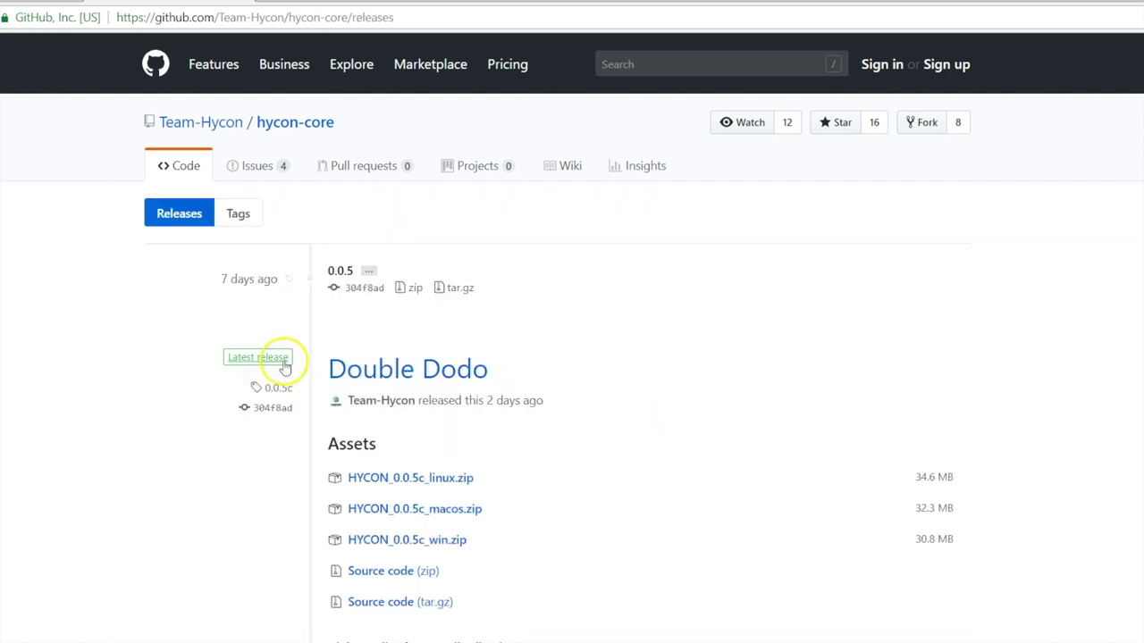
{"action": "left_click", "coordinate": [272, 359]}
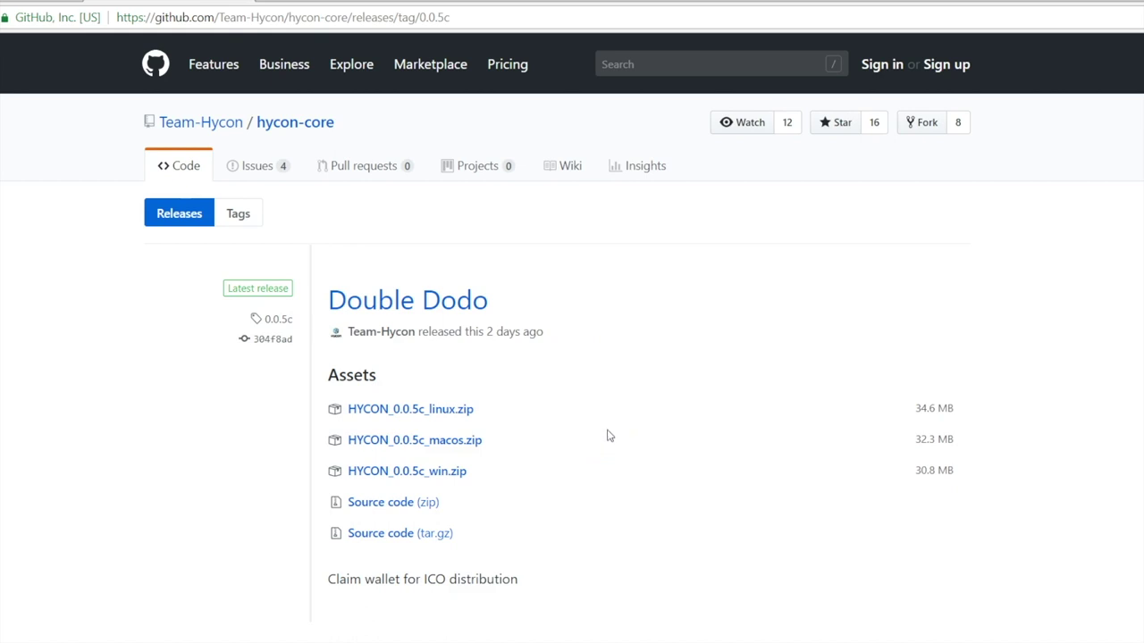
{"action": "left_click", "coordinate": [449, 473]}
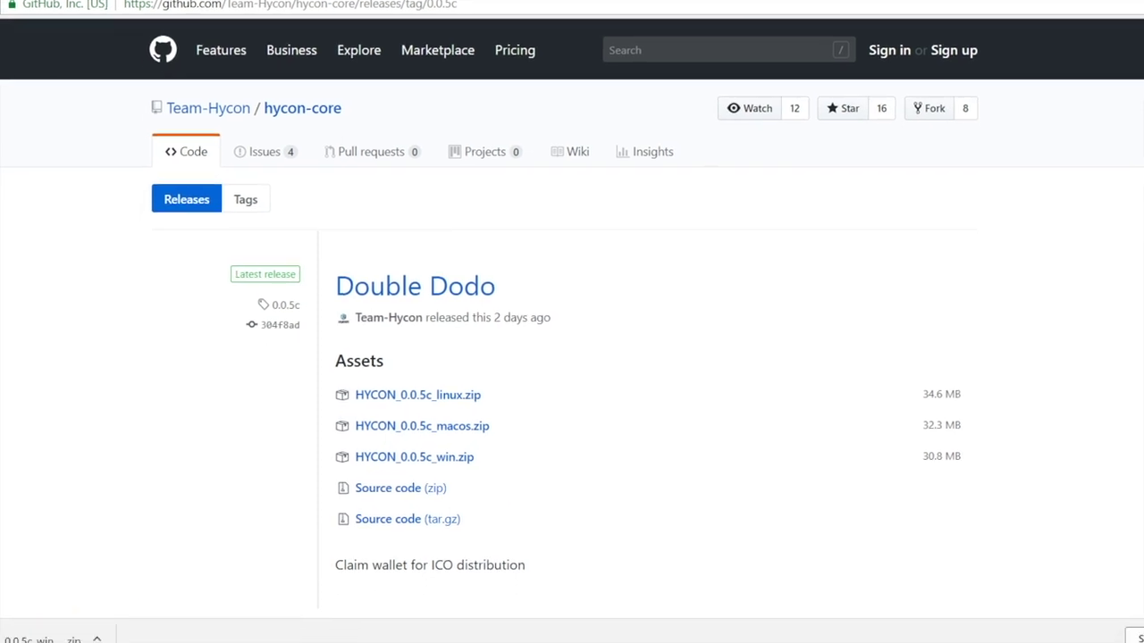
Step: Copy the bundle-win folder from the downloaded zip to the Desktop
{"action": "left_click", "coordinate": [35, 635]}
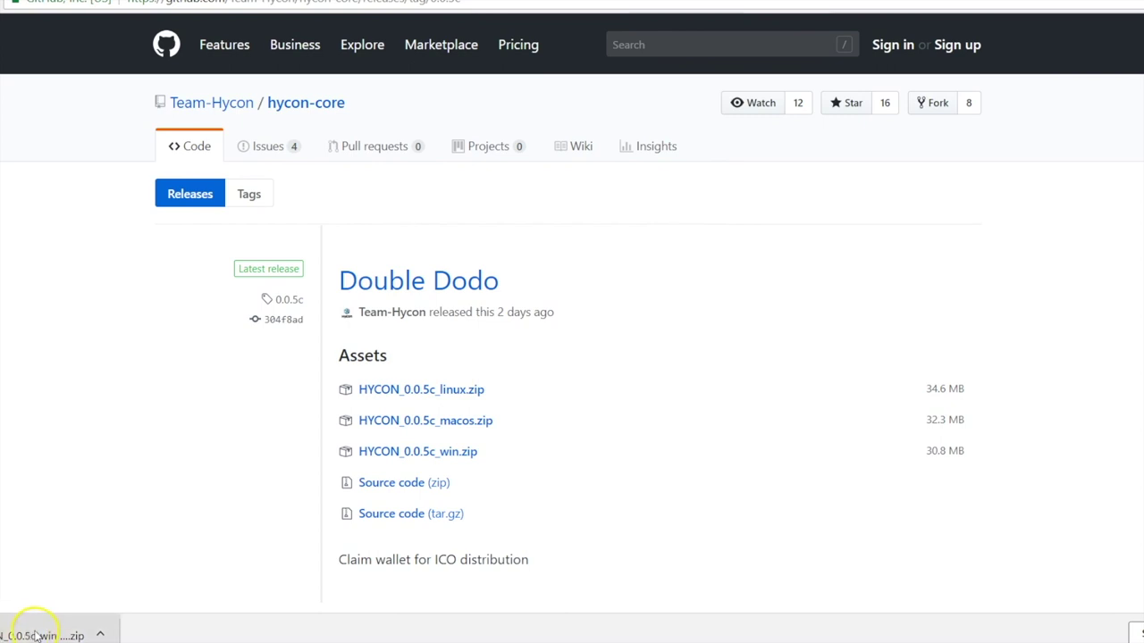
{"action": "left_click", "coordinate": [39, 636]}
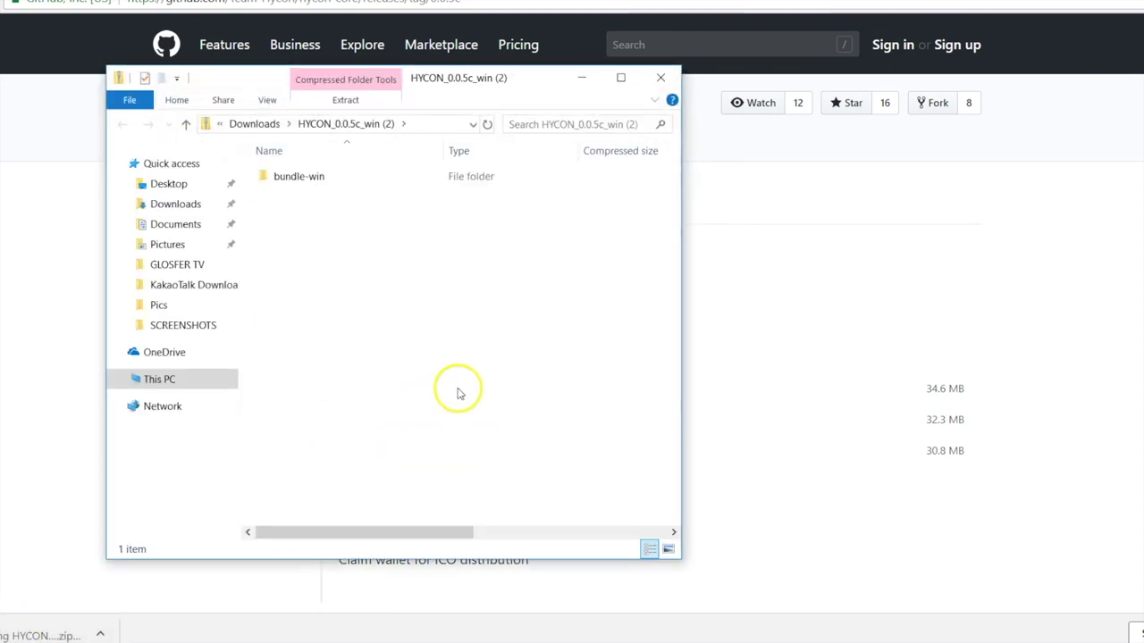
{"action": "left_click", "coordinate": [311, 178]}
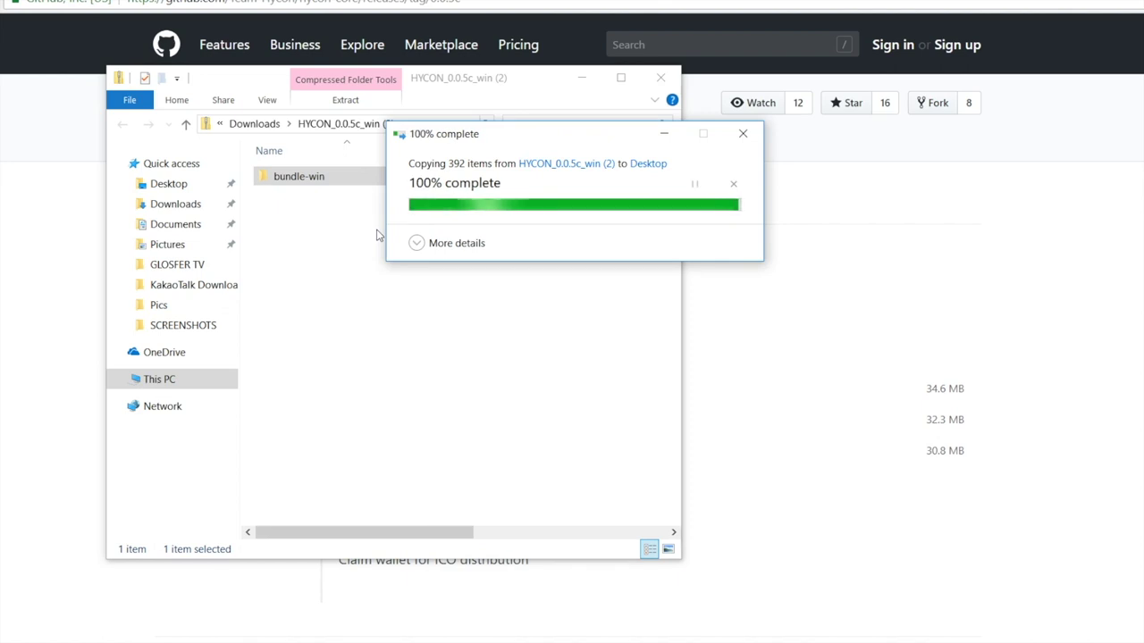
{"action": "left_click", "coordinate": [603, 73]}
{"action": "left_click", "coordinate": [583, 78]}
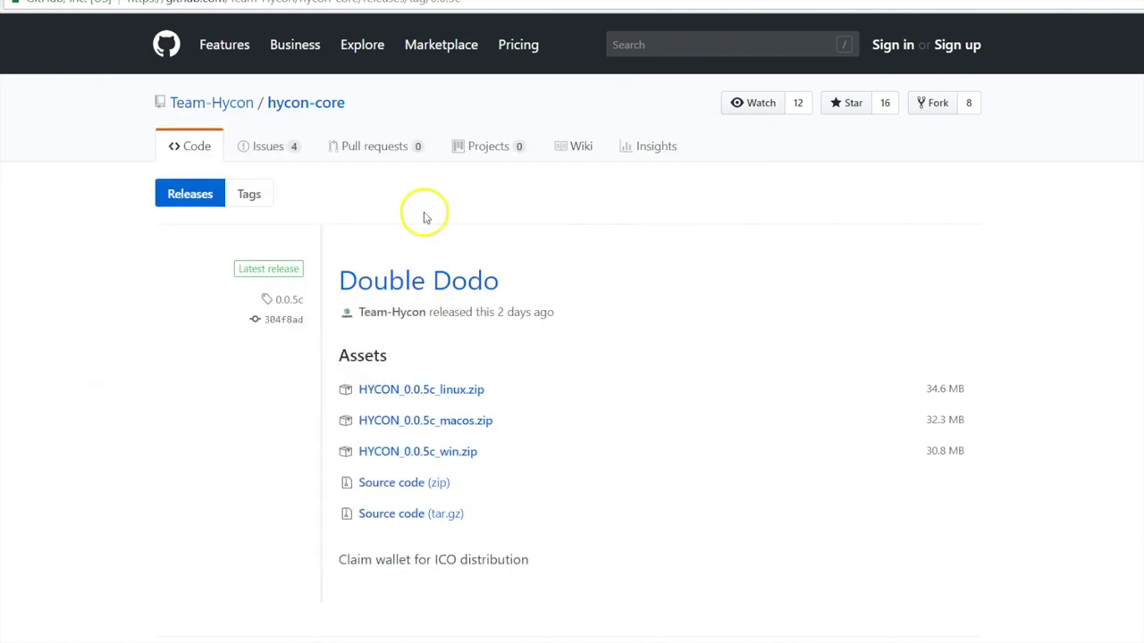
{"action": "key", "text": "alt+Tab"}
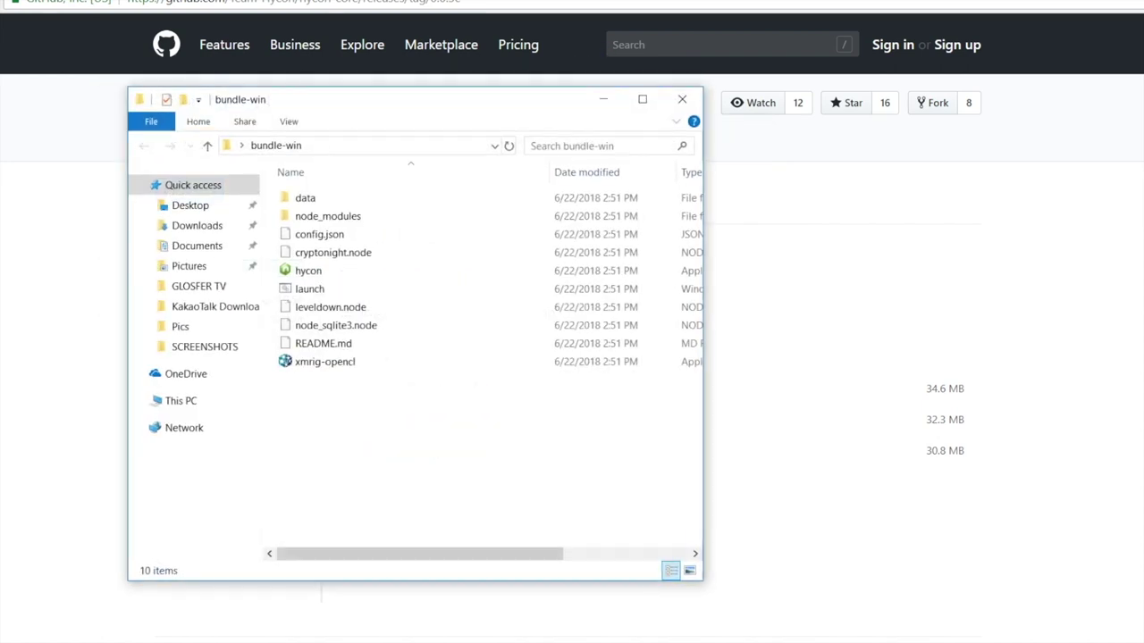
Step: Run bundle-win's launch script, allowing it past the SmartScreen warning
{"action": "double_click", "coordinate": [344, 291]}
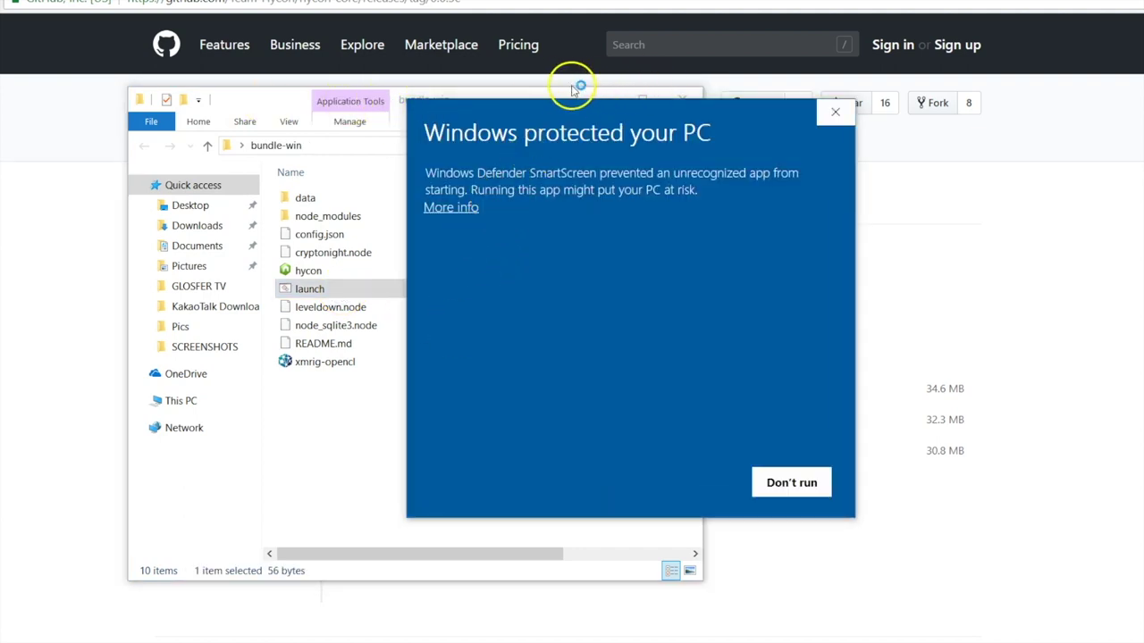
{"action": "left_click", "coordinate": [453, 208]}
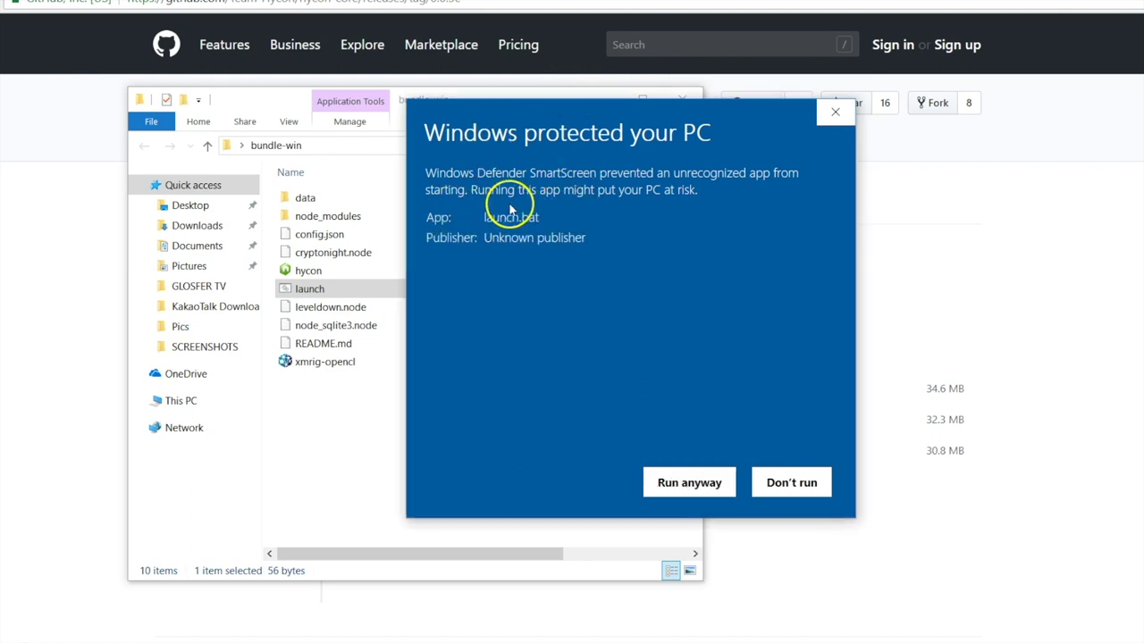
{"action": "left_click", "coordinate": [684, 479]}
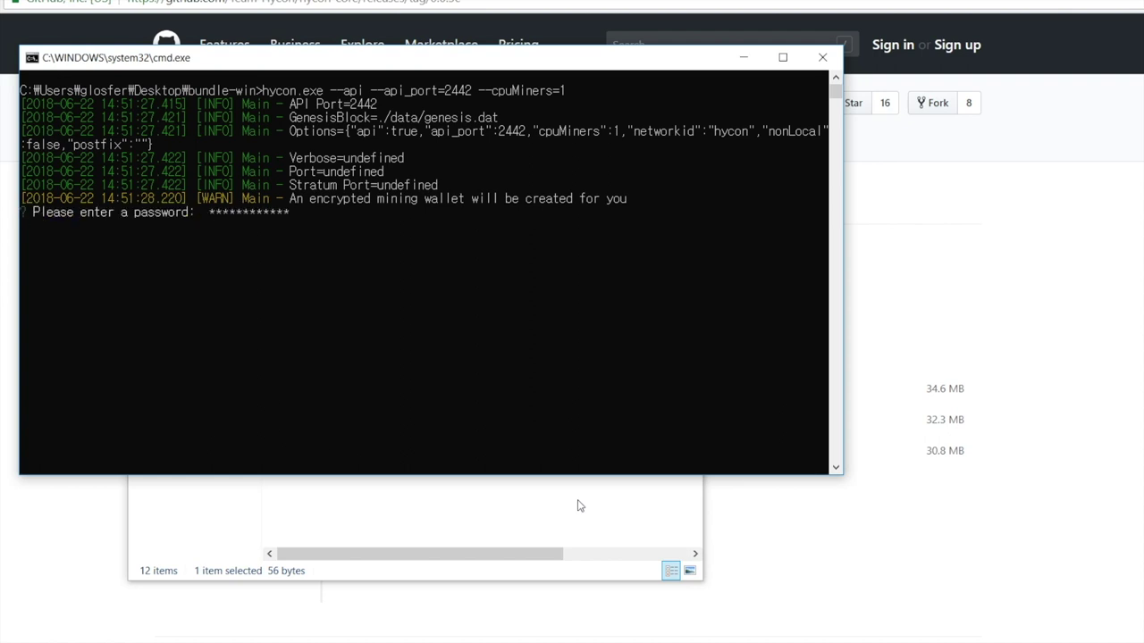
Step: Enter and confirm the mining wallet password, then minimize the node console to reveal the Blockexplorer
{"action": "key", "text": "Return"}
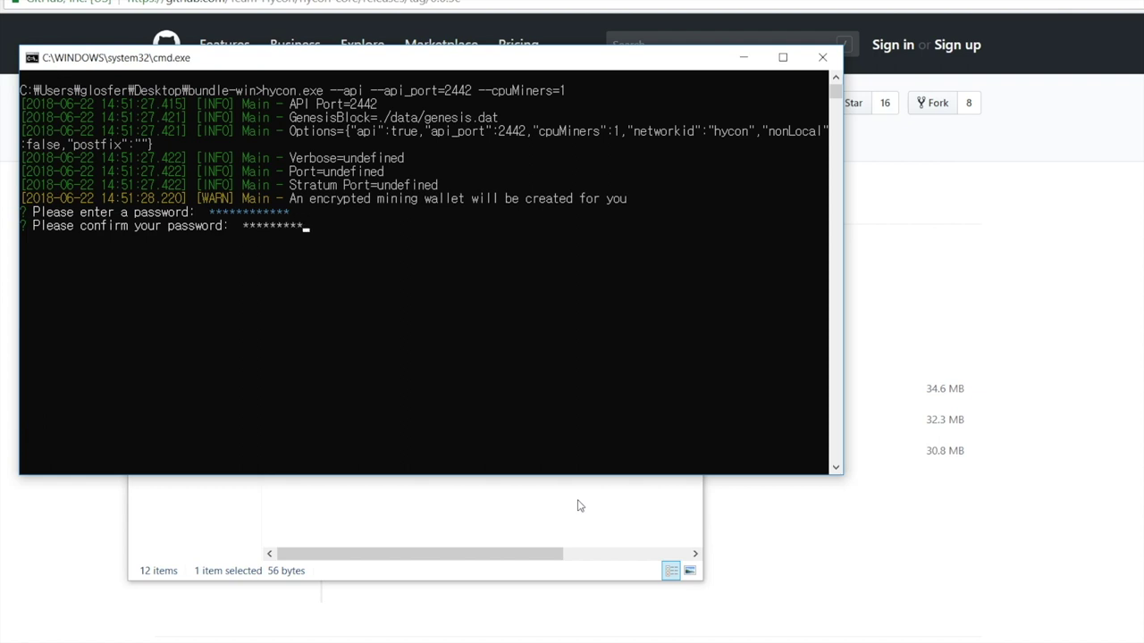
{"action": "key", "text": "Return"}
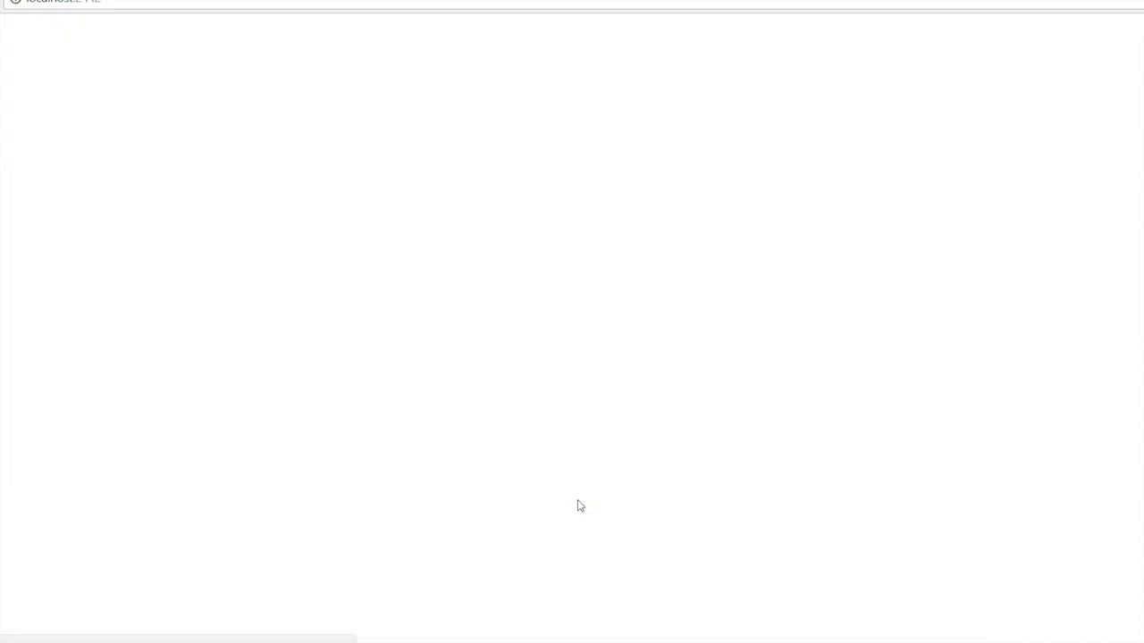
{"action": "left_click", "coordinate": [573, 485]}
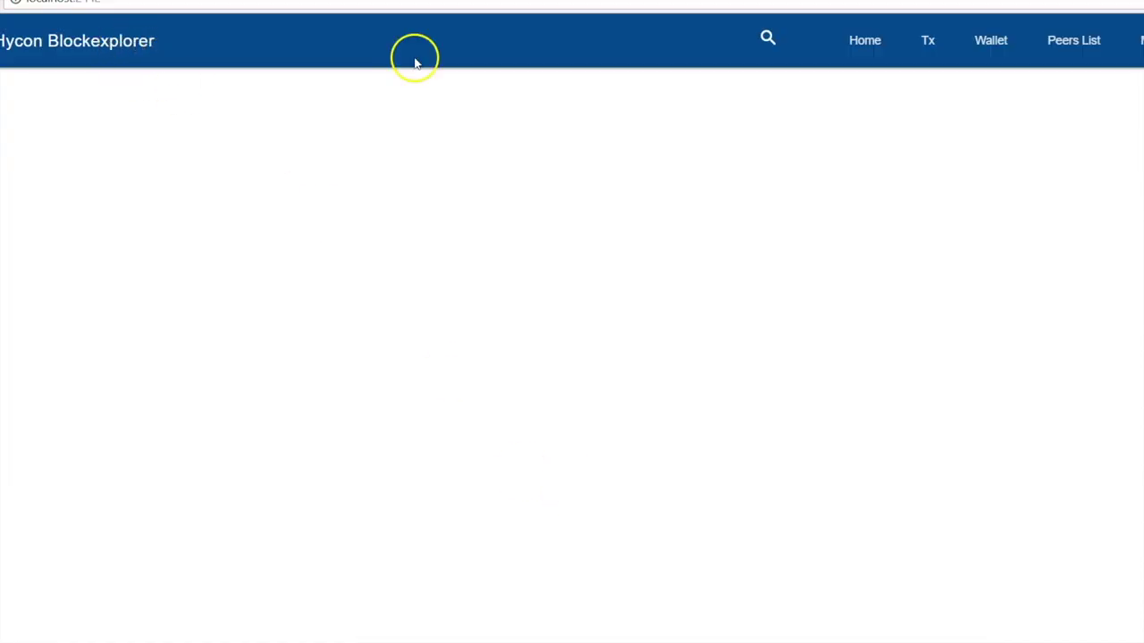
{"action": "key", "text": "alt+Tab"}
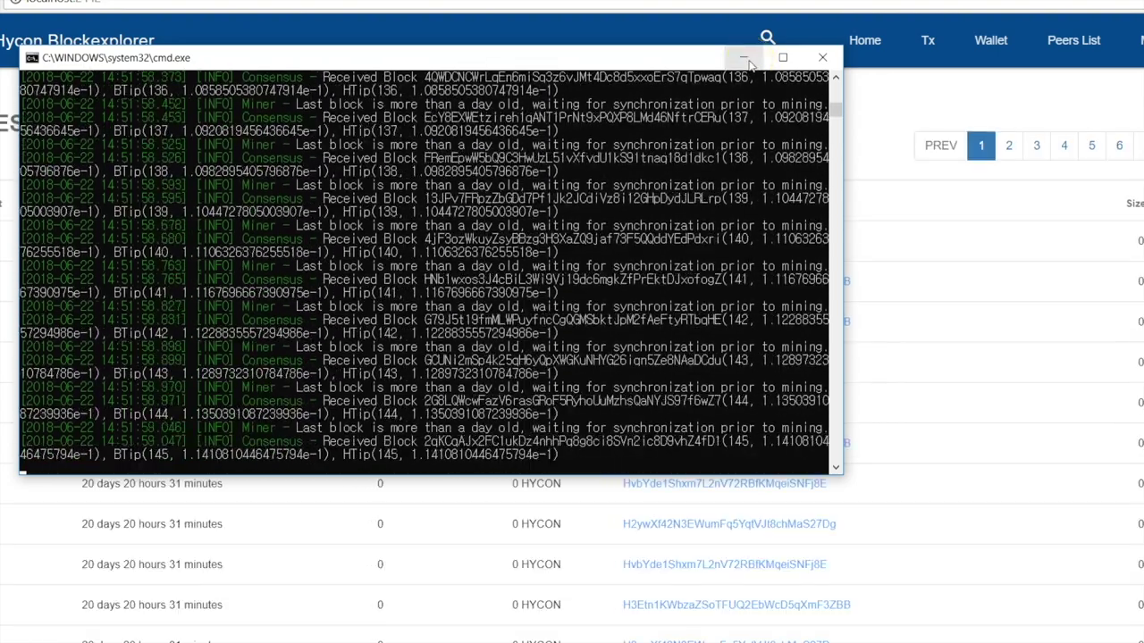
{"action": "left_click", "coordinate": [745, 59]}
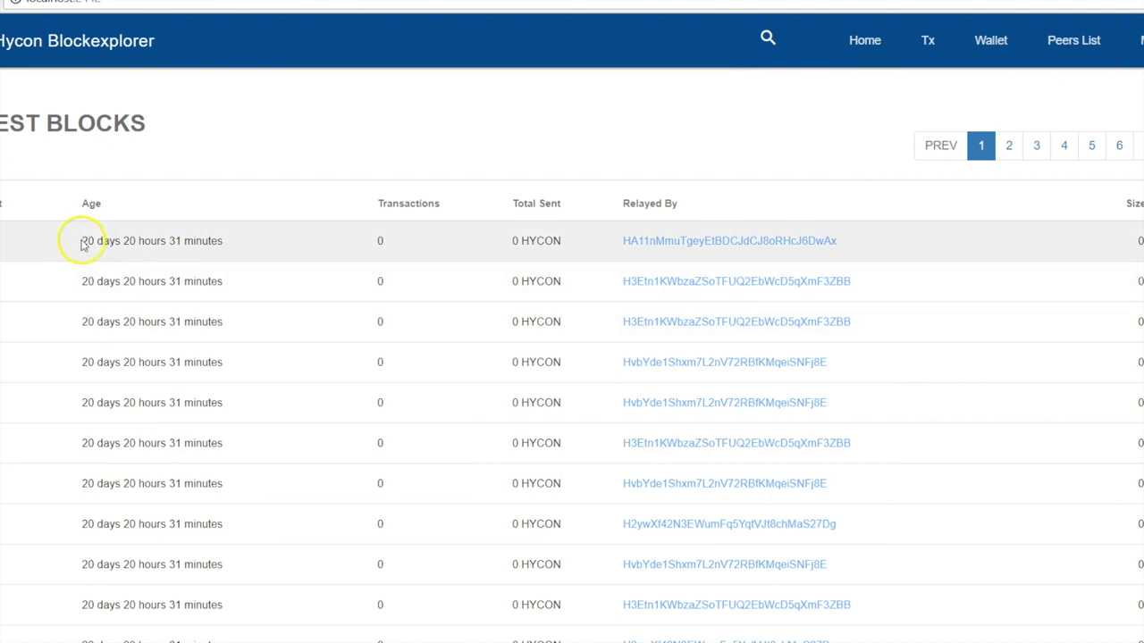
Step: From the Wallet list, begin adding a new wallet
{"action": "left_click", "coordinate": [988, 51]}
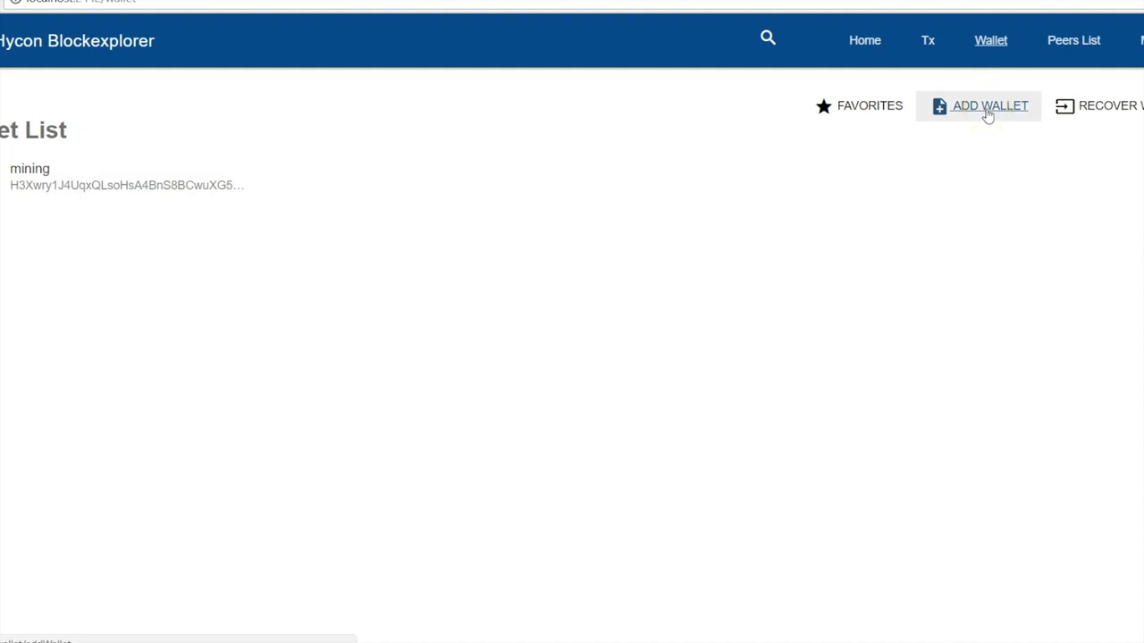
{"action": "left_click", "coordinate": [988, 114]}
Step: Enter wallet name test123 and its password twice to generate a mnemonic
{"action": "left_click", "coordinate": [427, 232]}
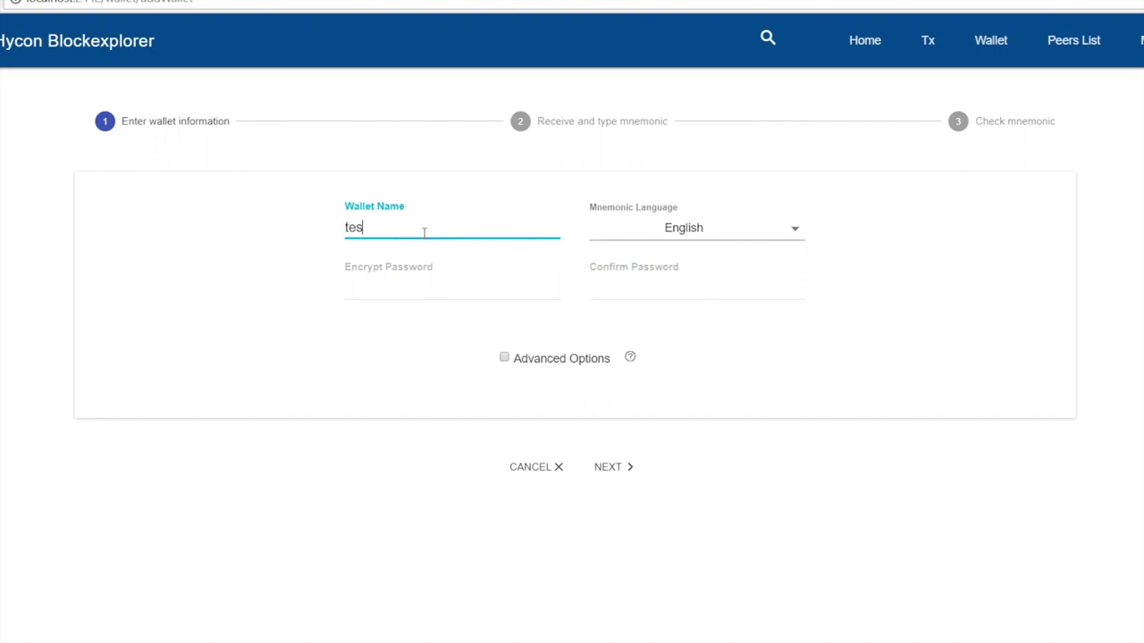
{"action": "type", "text": "test123"}
{"action": "key", "text": "Tab"}
{"action": "key", "text": "Tab"}
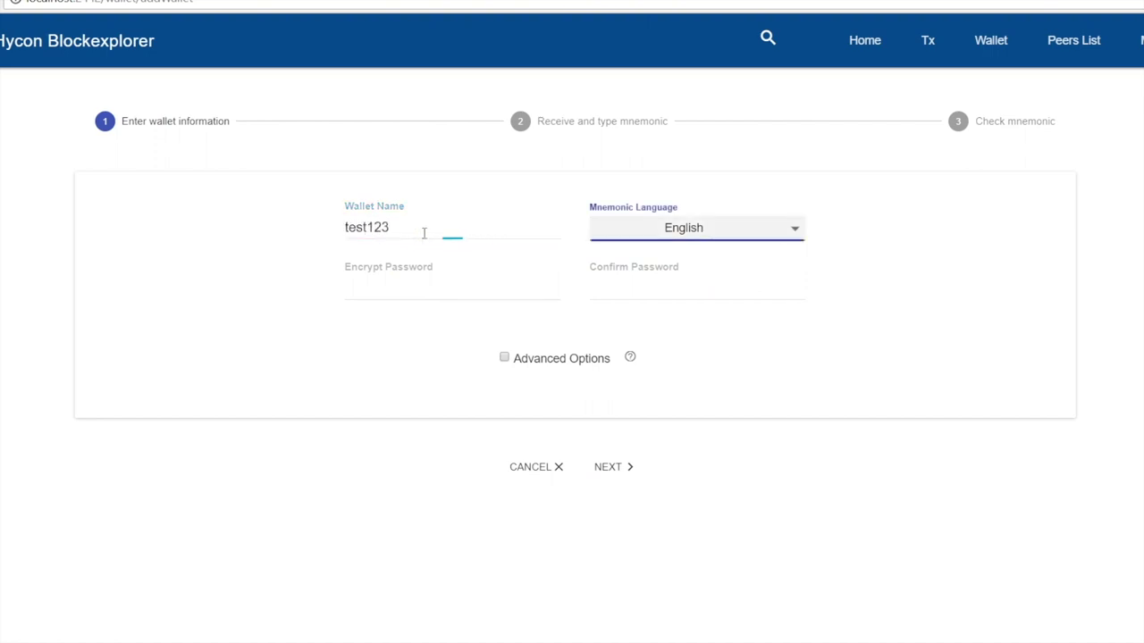
{"action": "key", "text": "Tab"}
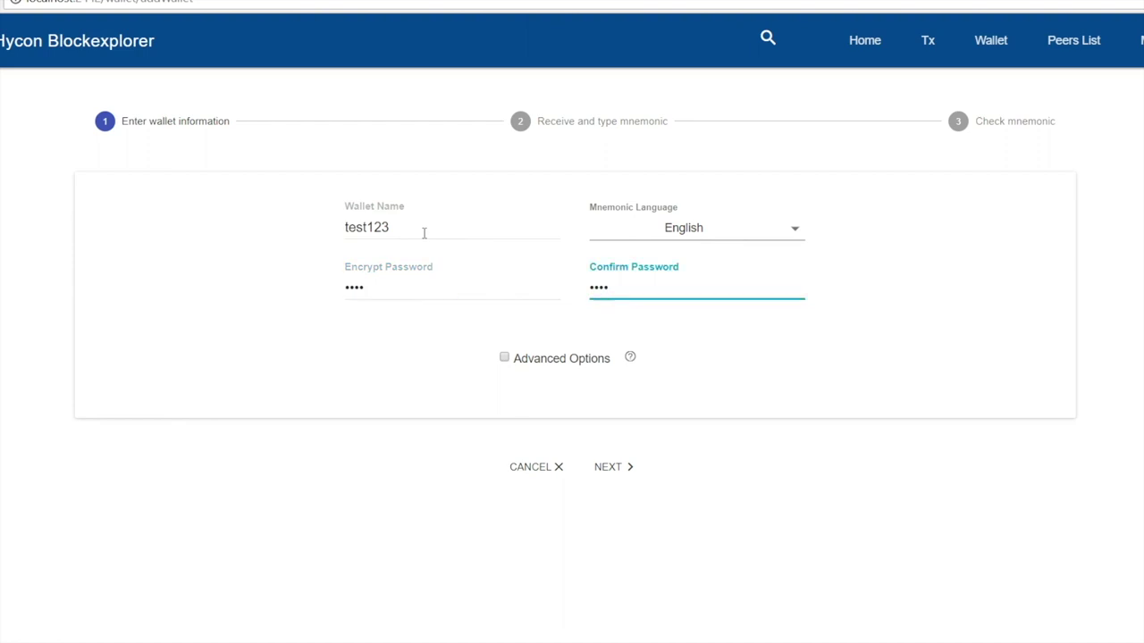
{"action": "key", "text": "Return"}
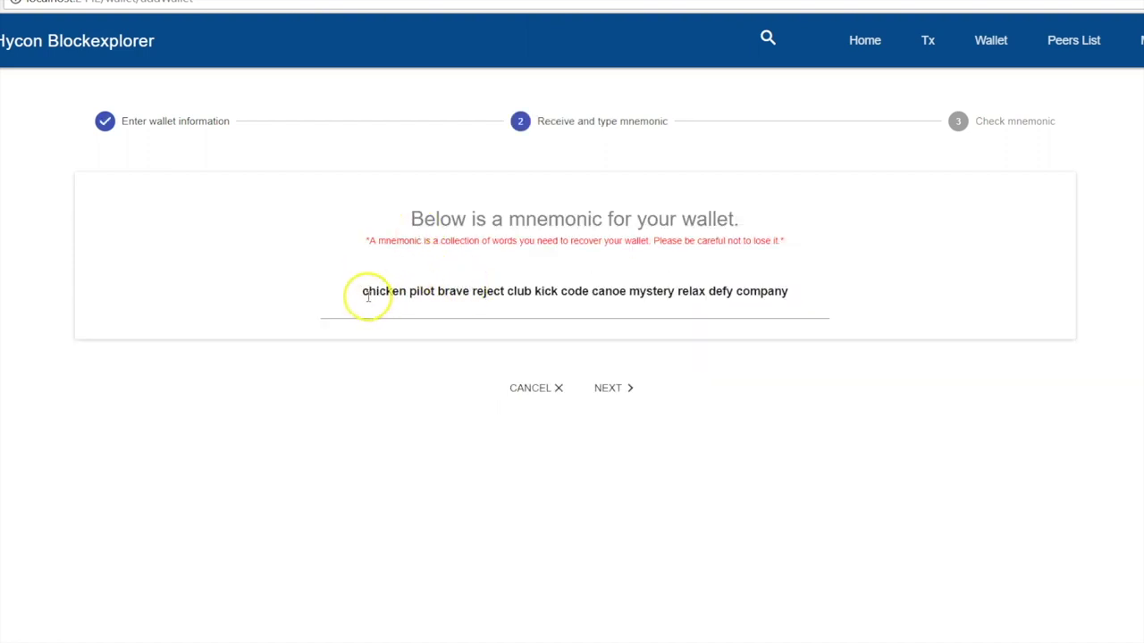
Step: Copy the generated mnemonic and paste it into the address bar as a reference
{"action": "left_click_drag", "start_coordinate": [361, 292], "coordinate": [799, 291]}
{"action": "right_click", "coordinate": [774, 290]}
{"action": "left_click", "coordinate": [809, 301]}
{"action": "left_click", "coordinate": [384, 4]}
{"action": "key", "text": "ctrl+v"}
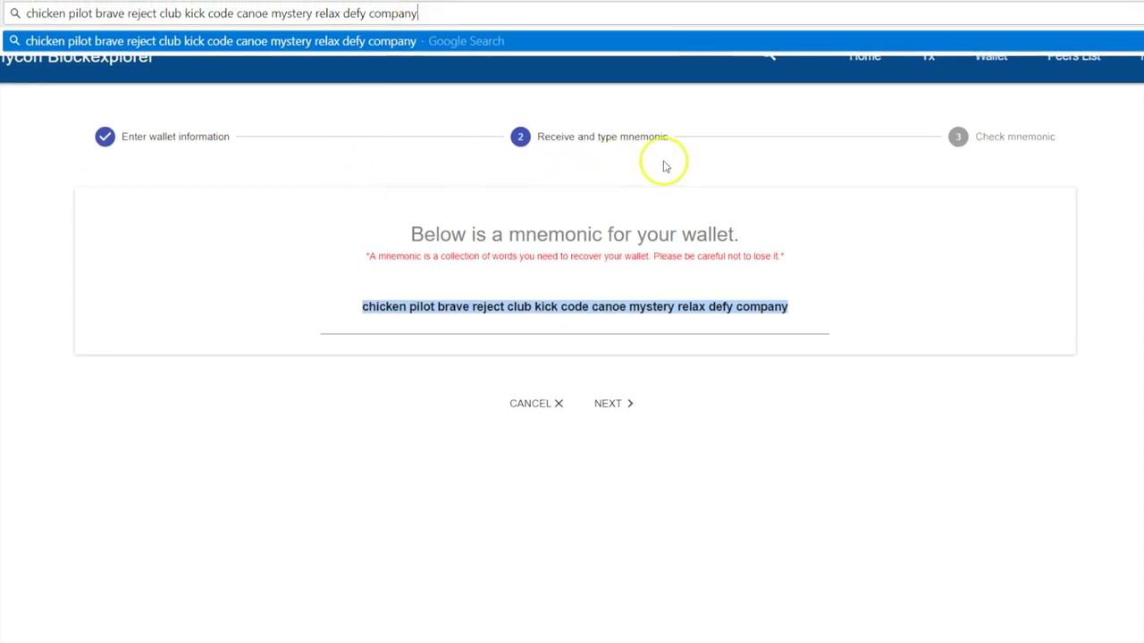
Step: Type the mnemonic into the wizard and advance to the Check mnemonic step
{"action": "left_click", "coordinate": [631, 327]}
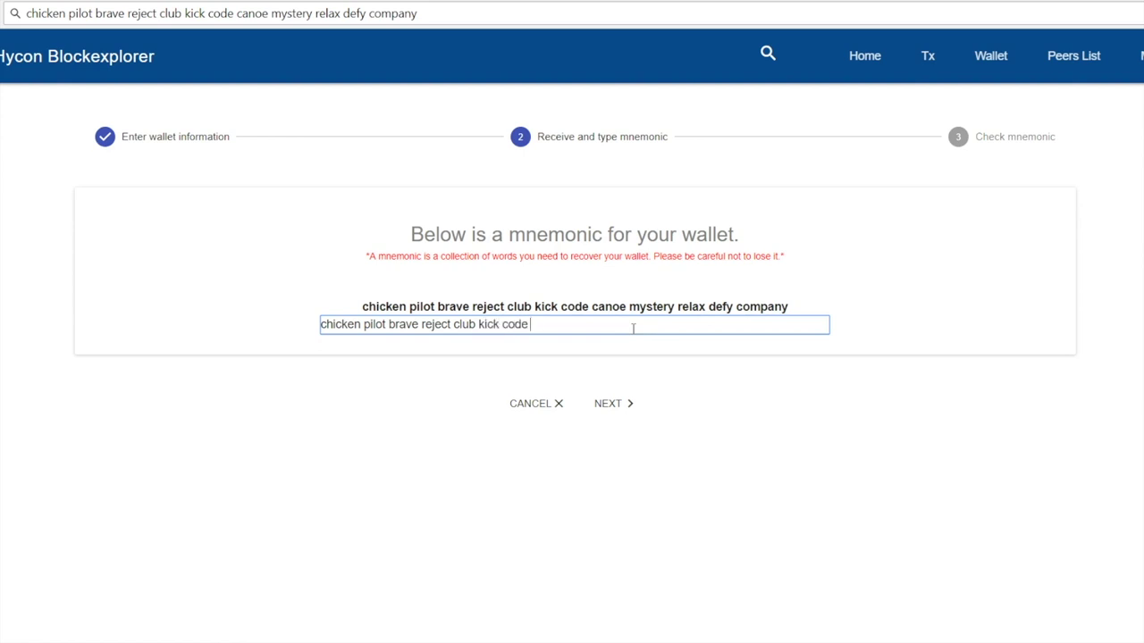
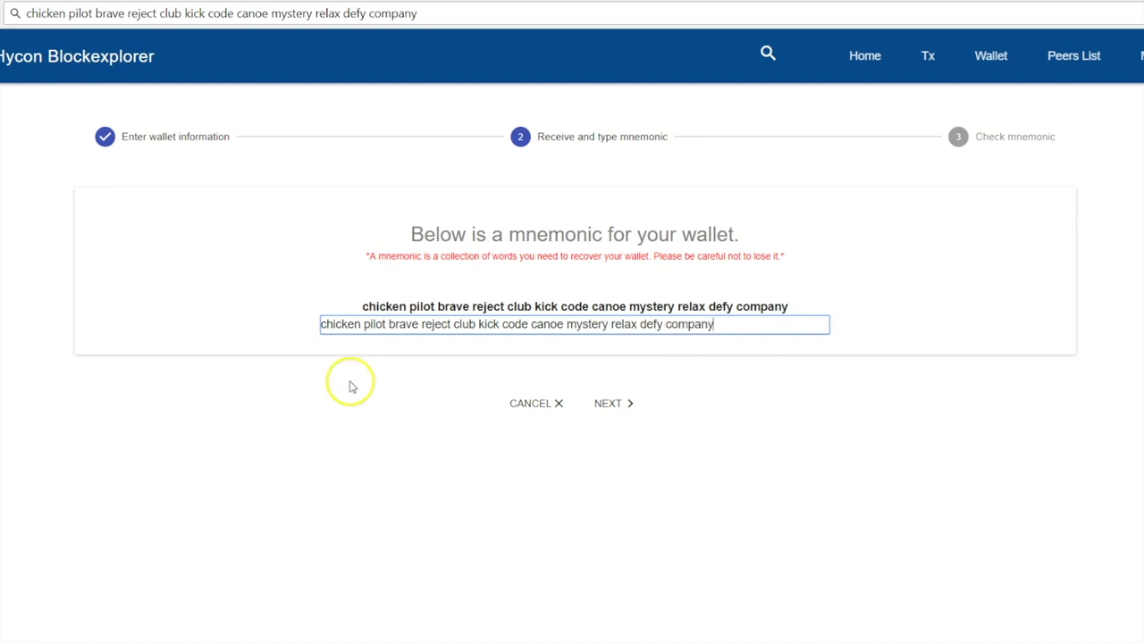
{"action": "left_click", "coordinate": [619, 403]}
{"action": "left_click", "coordinate": [456, 288]}
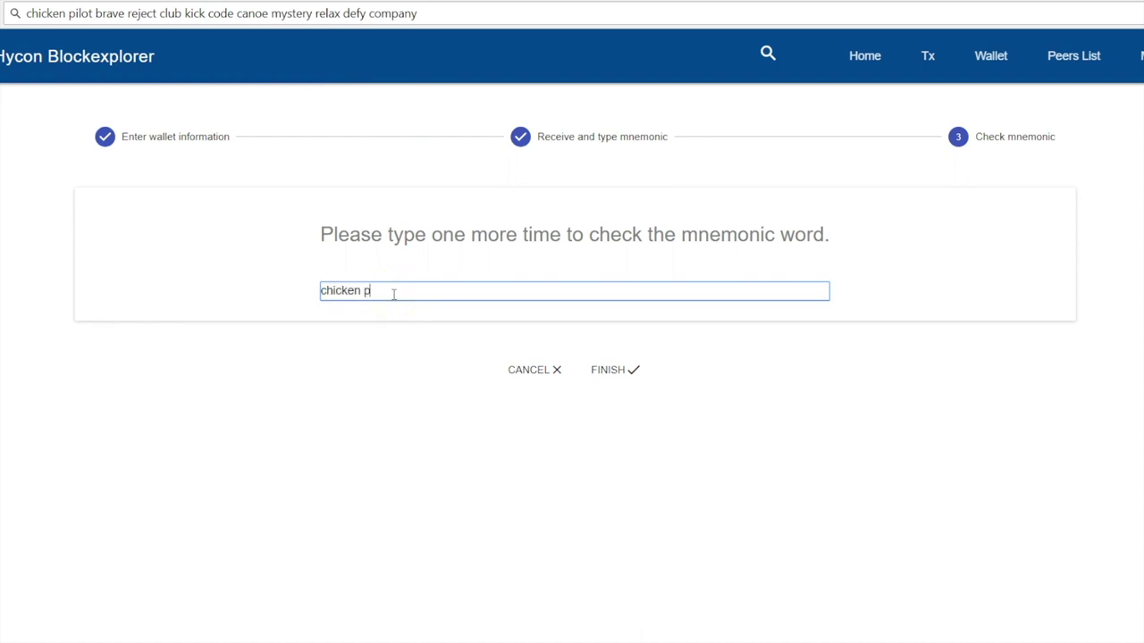
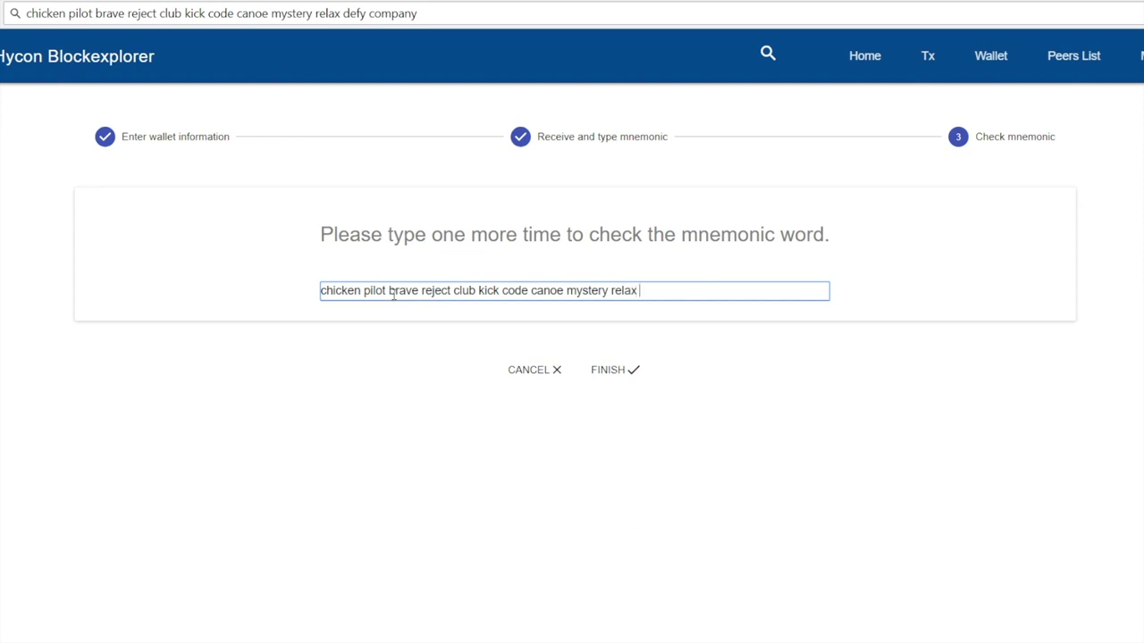
Step: Retype the mnemonic in the check field and copy the full reference phrase from the address bar
{"action": "double_click", "coordinate": [402, 14]}
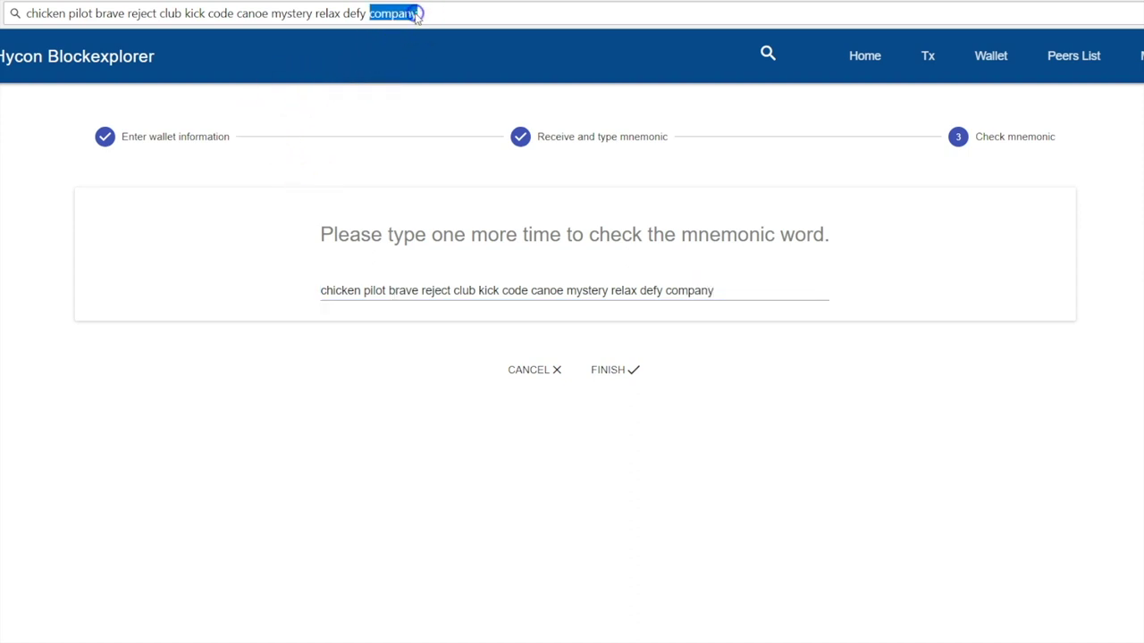
{"action": "triple_click", "coordinate": [407, 14]}
{"action": "right_click", "coordinate": [408, 14]}
{"action": "left_click", "coordinate": [462, 79]}
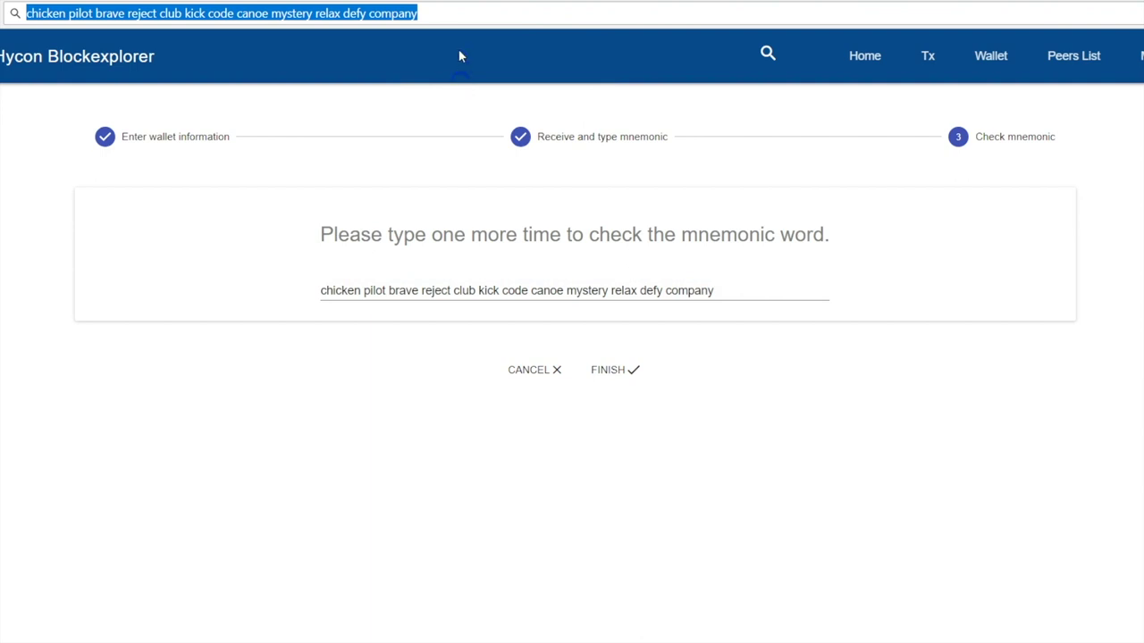
{"action": "left_click", "coordinate": [759, 293]}
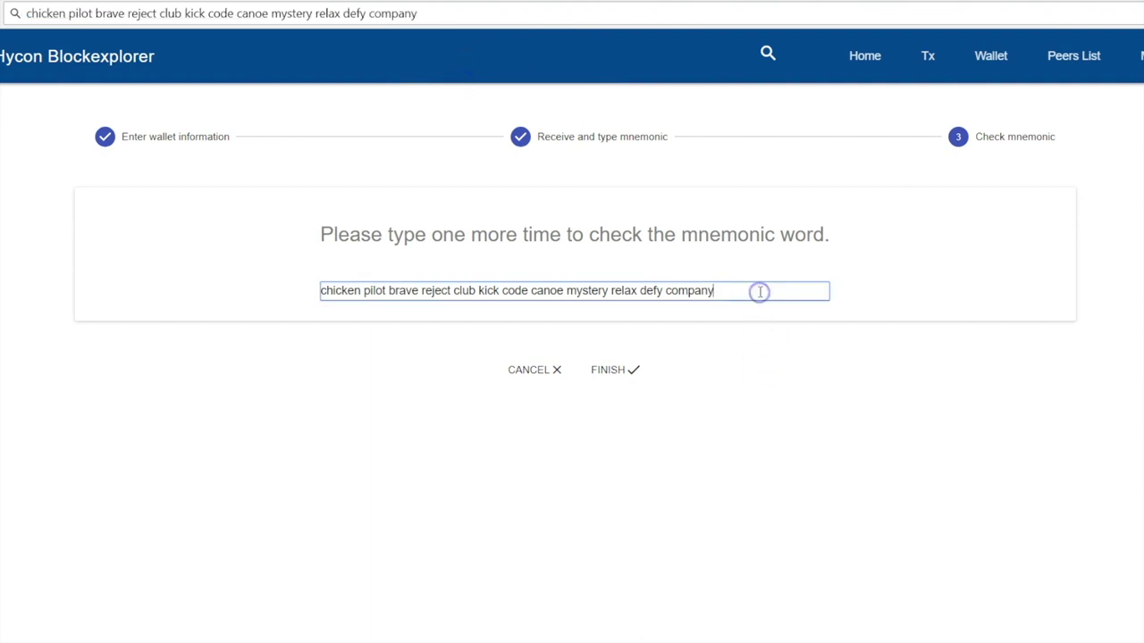
Step: Save the mnemonic in Notepad, finish creating wallet test123, and start its ICO claim
{"action": "left_click", "coordinate": [725, 642]}
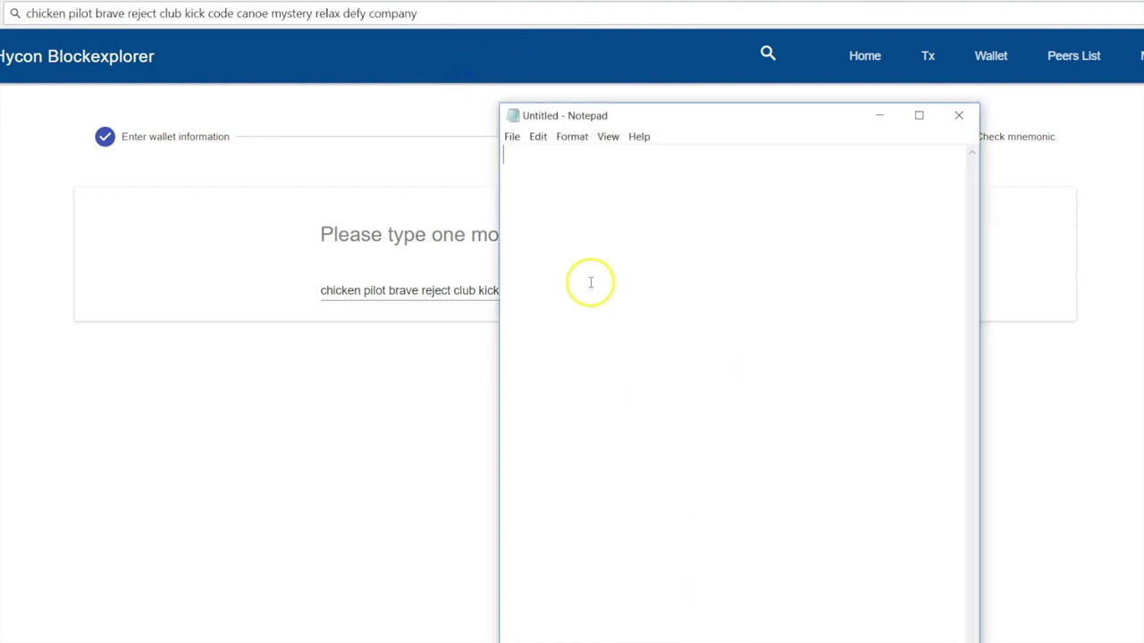
{"action": "key", "text": "ctrl+v"}
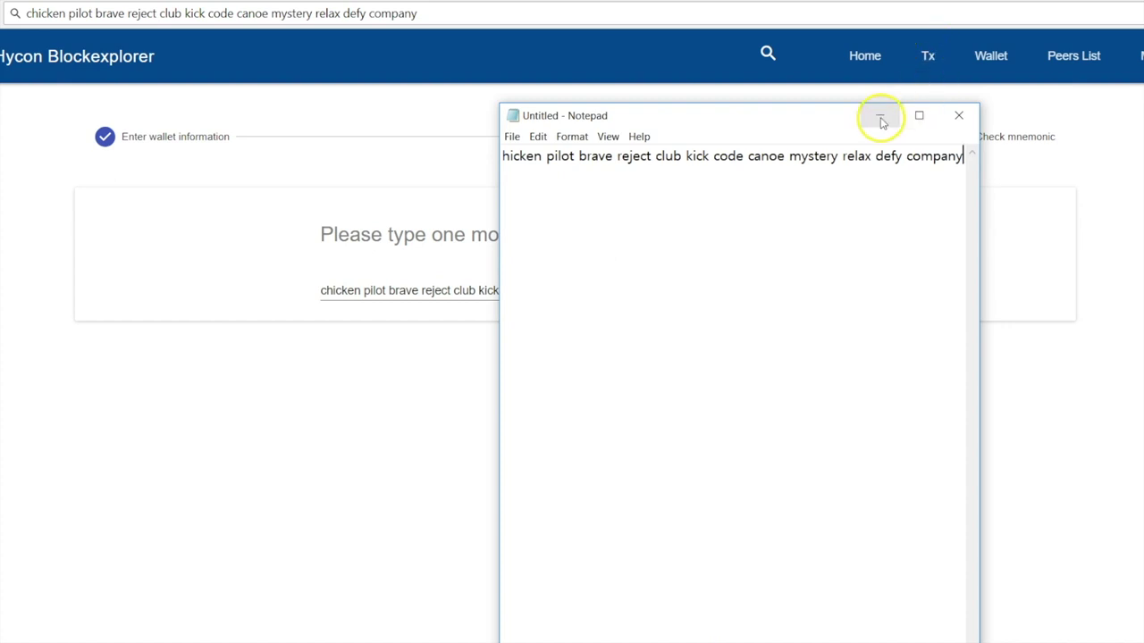
{"action": "left_click", "coordinate": [880, 115]}
{"action": "left_click", "coordinate": [613, 371]}
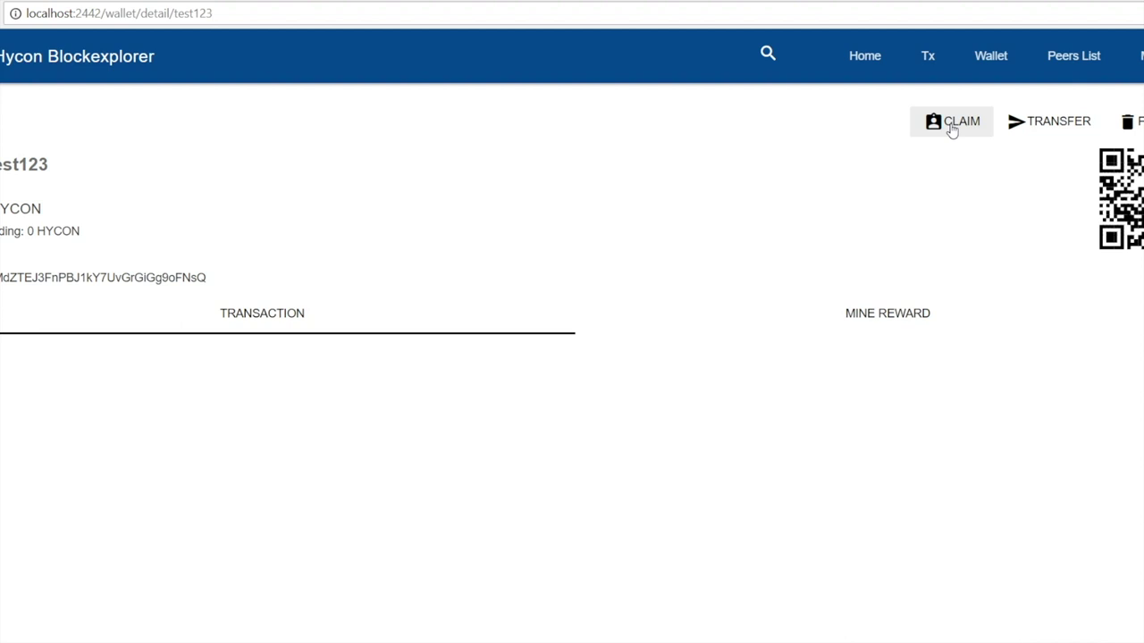
{"action": "left_click", "coordinate": [953, 129]}
Step: Log in to the claim dialog with the account e-mail, retrying with a corrected password
{"action": "left_click", "coordinate": [516, 275]}
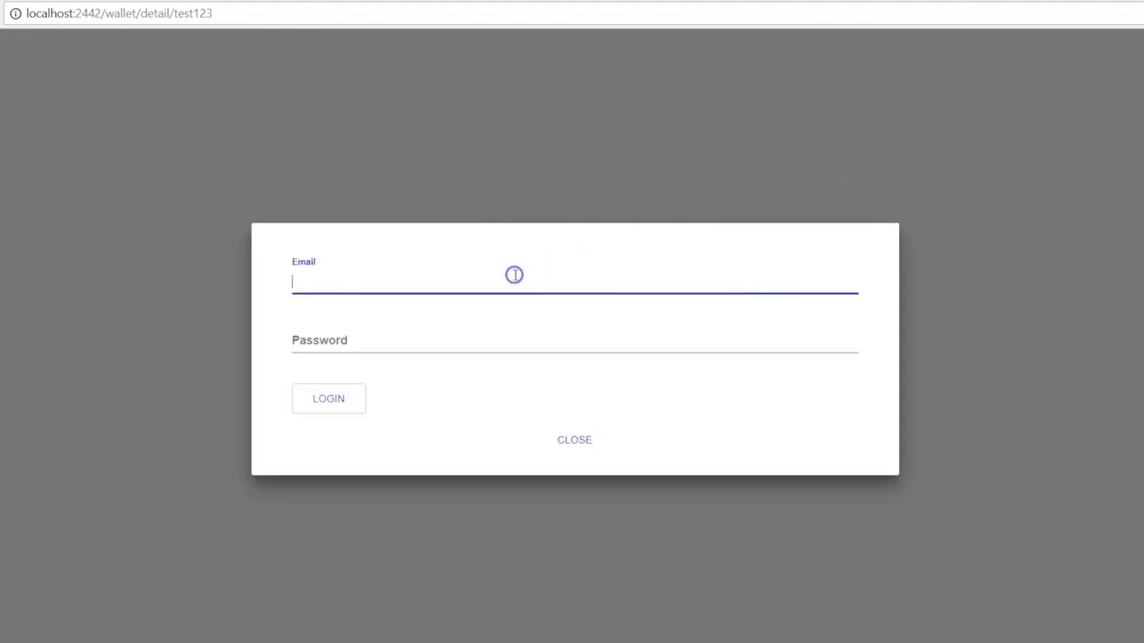
{"action": "type", "text": "johndoe@john"}
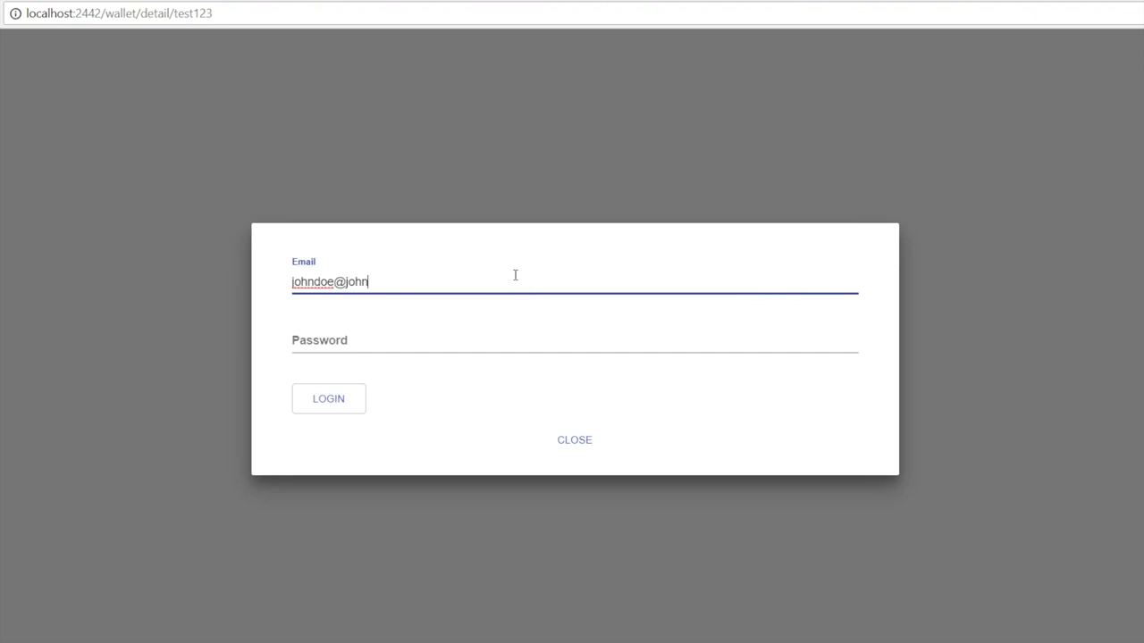
{"action": "type", "text": "doe.com"}
{"action": "key", "text": "Tab"}
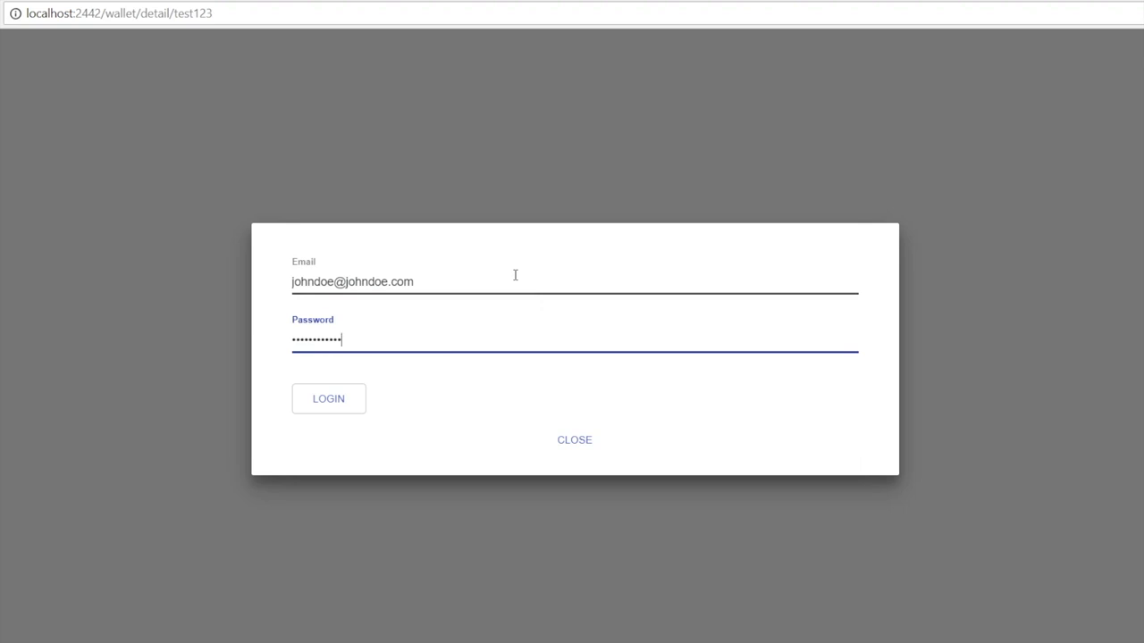
{"action": "left_click", "coordinate": [329, 404]}
{"action": "left_click", "coordinate": [400, 341]}
{"action": "double_click", "coordinate": [401, 342]}
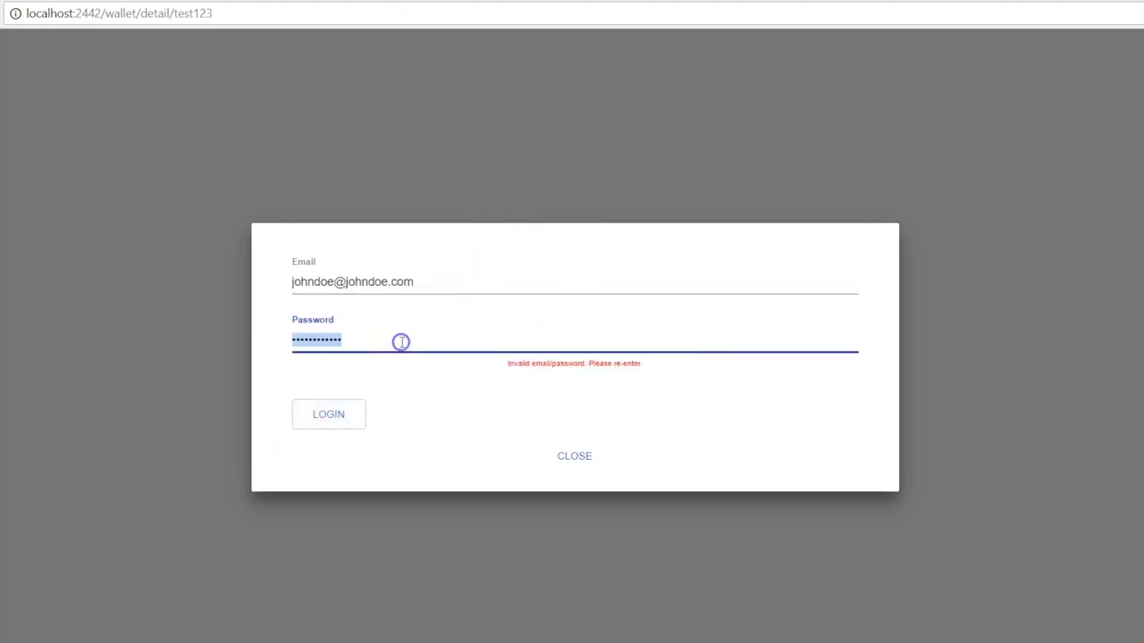
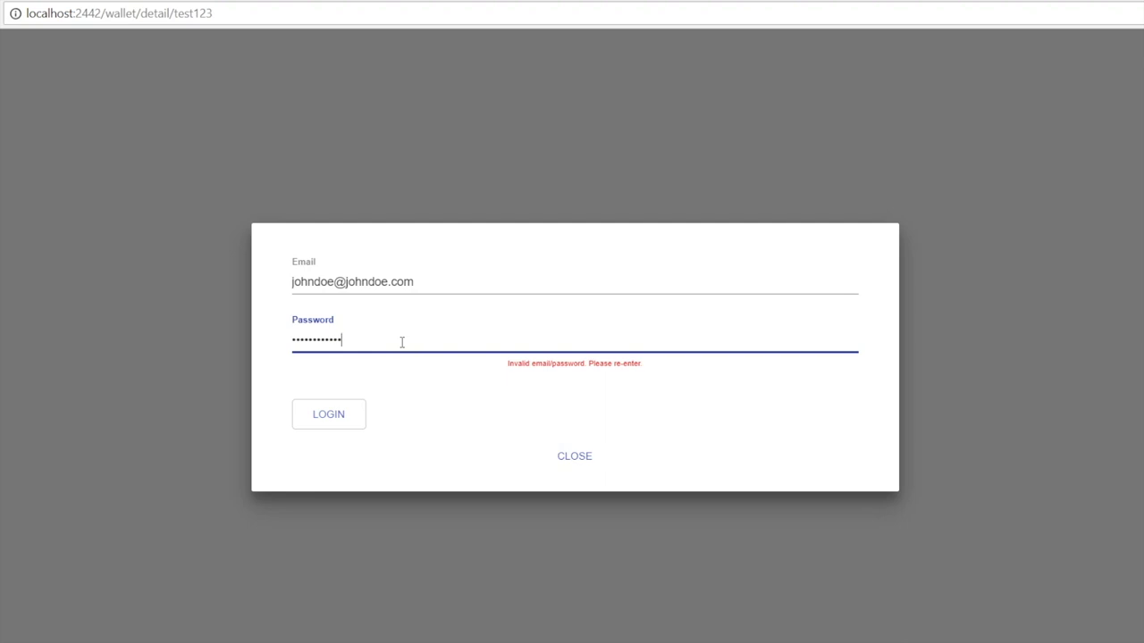
{"action": "left_click", "coordinate": [339, 418]}
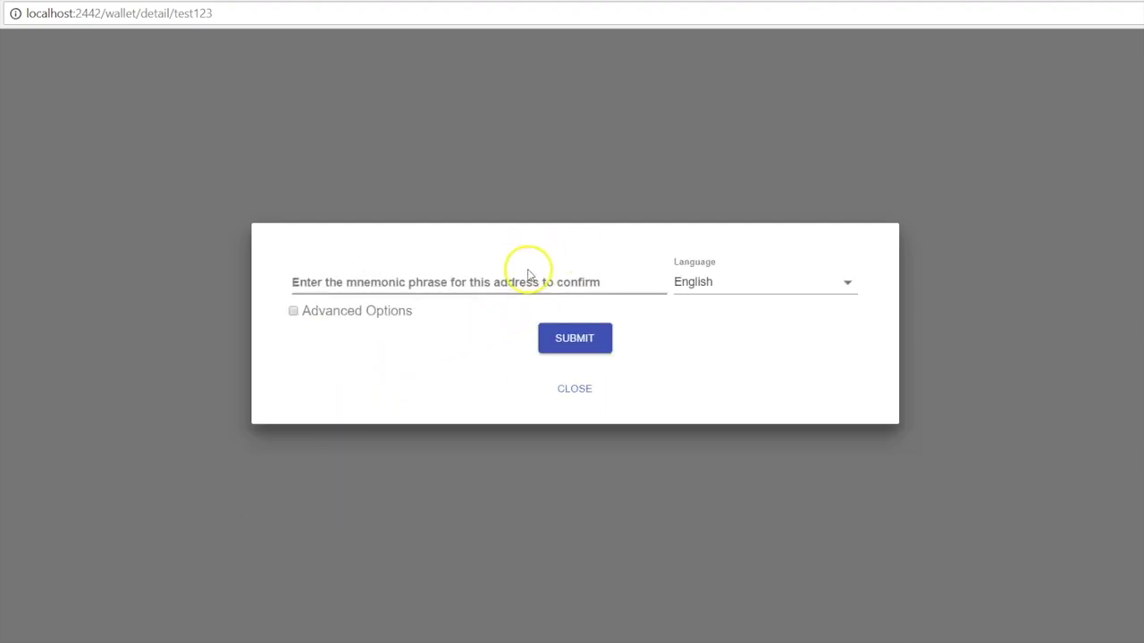
Step: Paste the wallet's mnemonic into the confirmation field and submit the ICO claim
{"action": "left_click", "coordinate": [528, 275]}
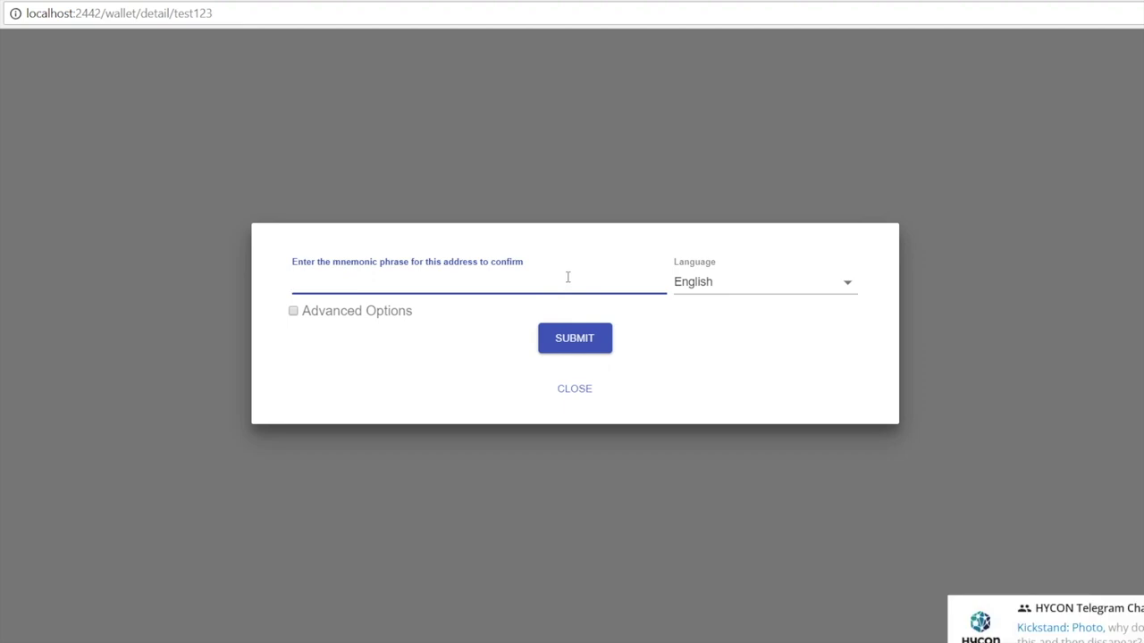
{"action": "key", "text": "ctrl+v"}
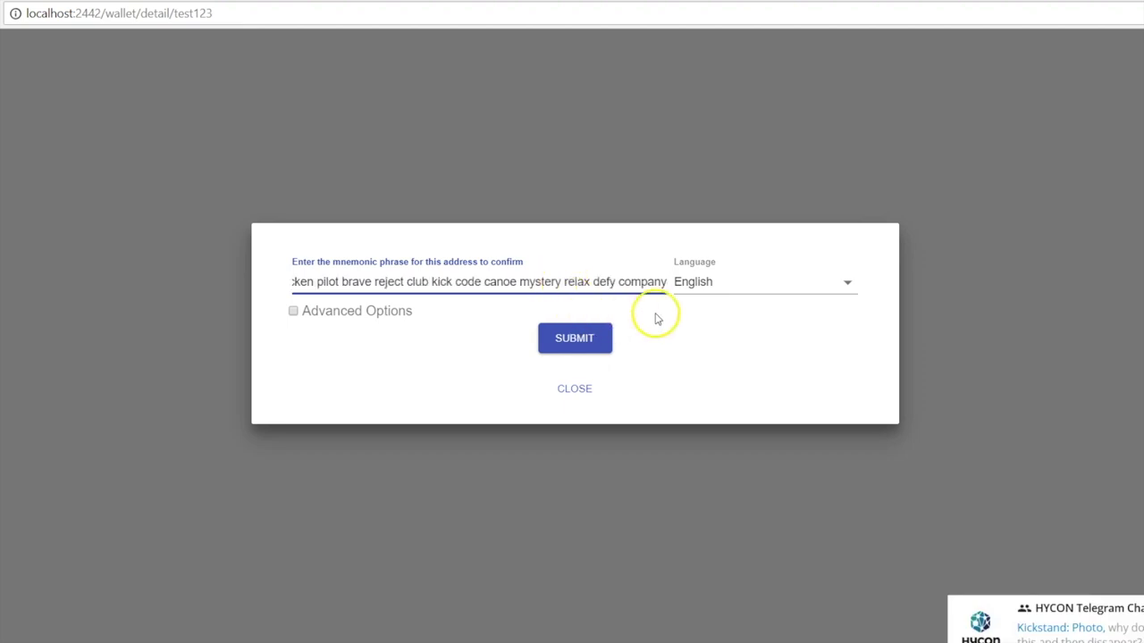
{"action": "left_click", "coordinate": [575, 338]}
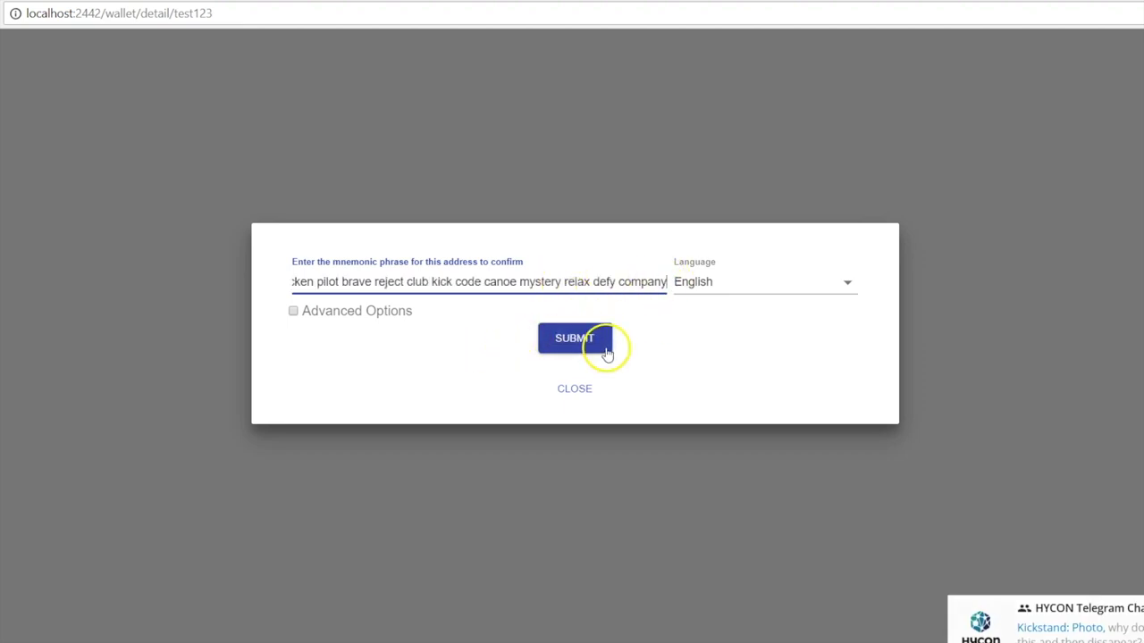
{"action": "left_click", "coordinate": [582, 348]}
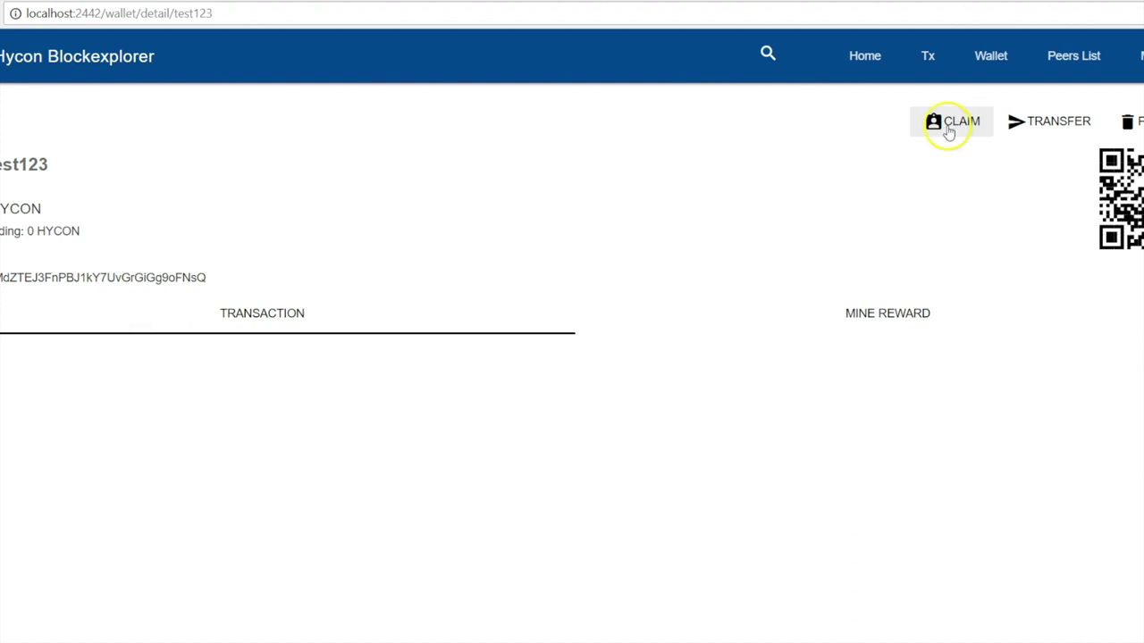
{"action": "left_click_drag", "start_coordinate": [242, 284], "coordinate": [107, 286]}
{"action": "left_click", "coordinate": [154, 298]}
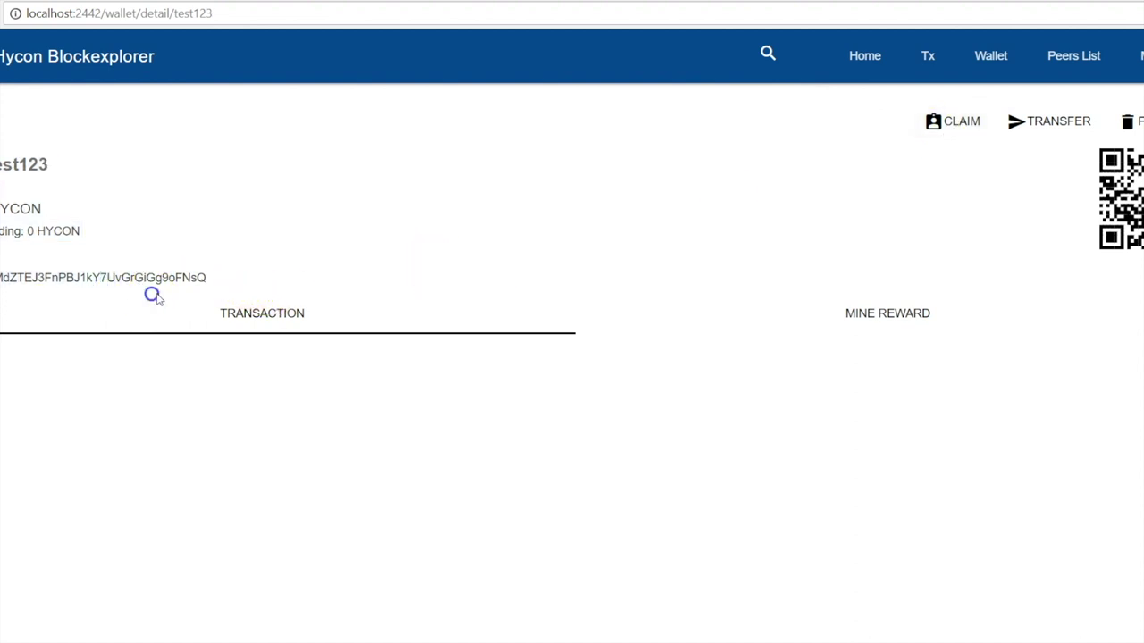
{"action": "left_click_drag", "start_coordinate": [179, 281], "coordinate": [89, 215]}
{"action": "left_click", "coordinate": [97, 286]}
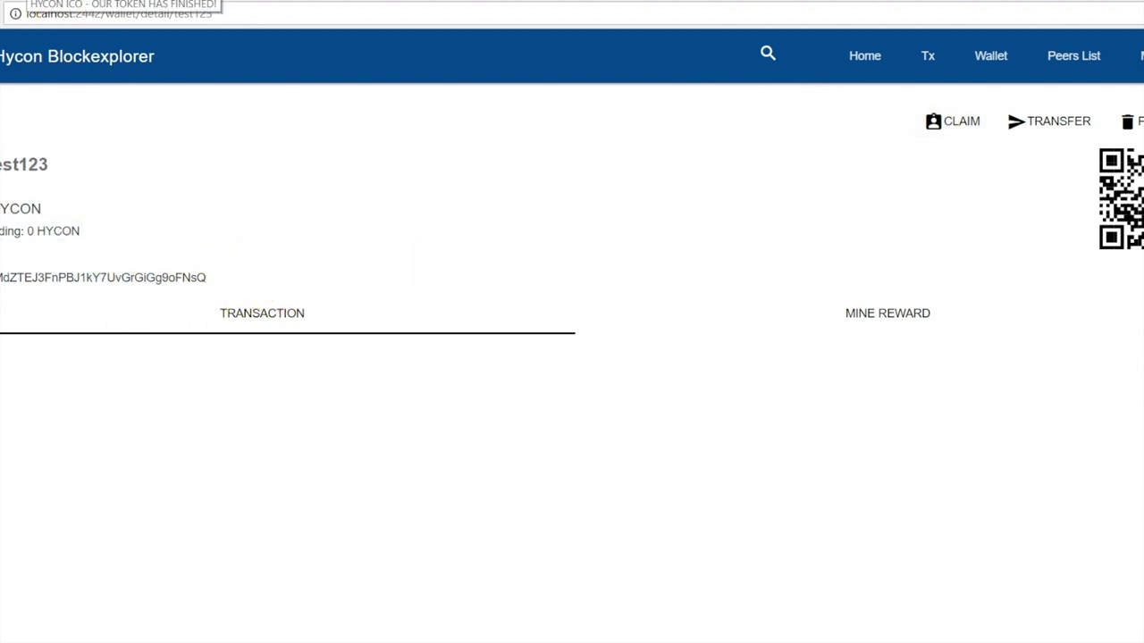
Step: Log in to hycon.io with the account e-mail and password
{"action": "key", "text": "Return"}
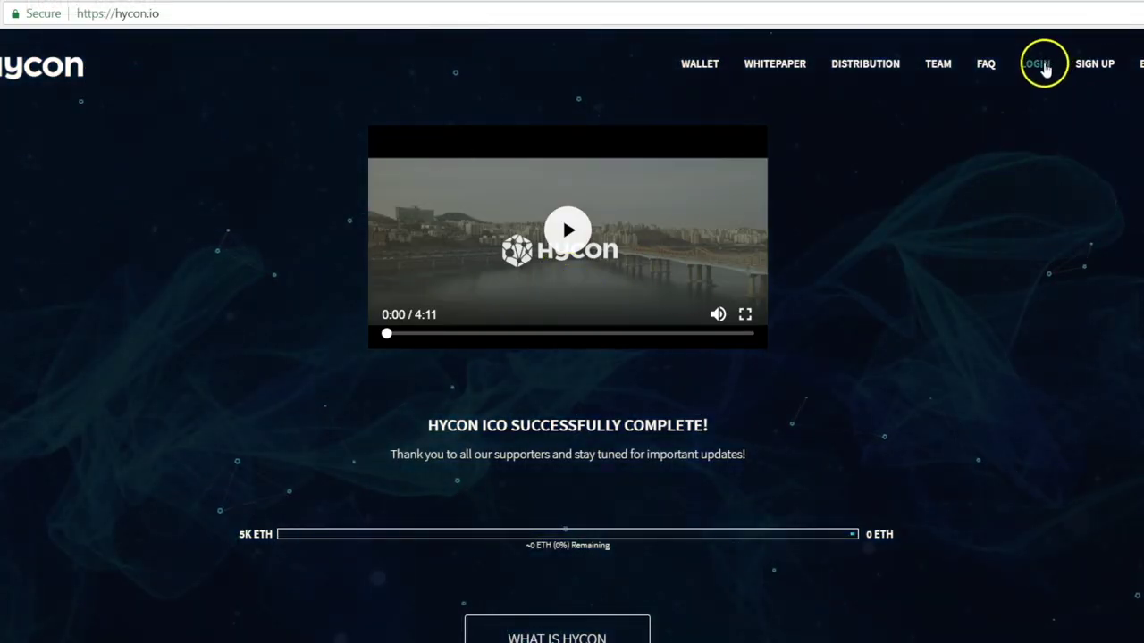
{"action": "left_click", "coordinate": [1039, 65]}
{"action": "left_click", "coordinate": [591, 310]}
{"action": "type", "text": "johndoe@johnd"}
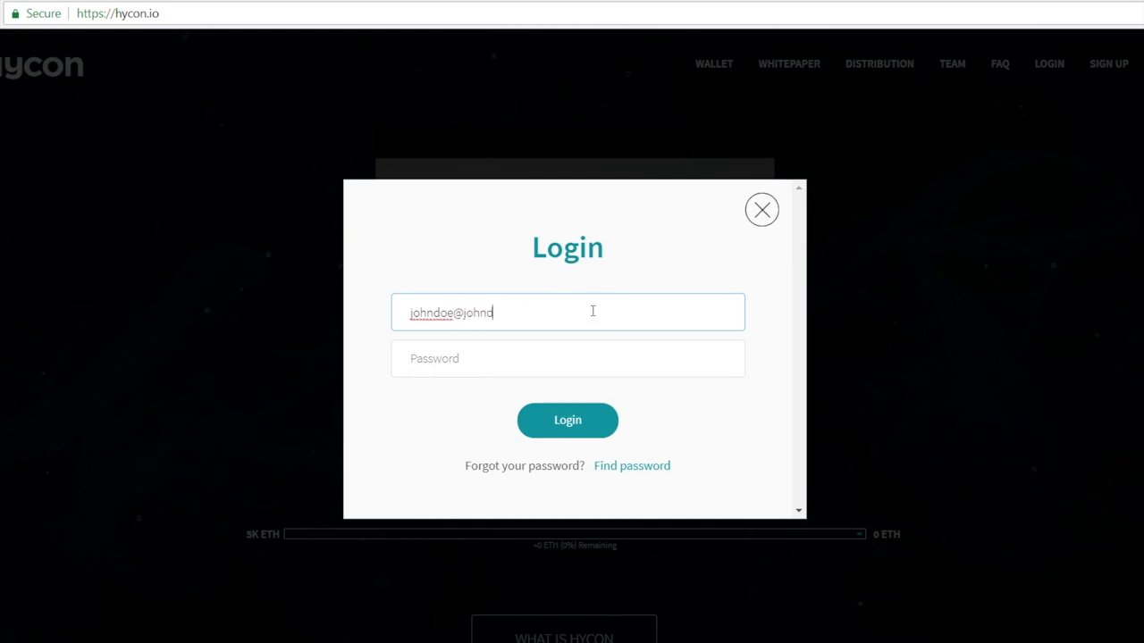
{"action": "type", "text": "oe.com"}
{"action": "key", "text": "Tab"}
{"action": "type", "text": "••"}
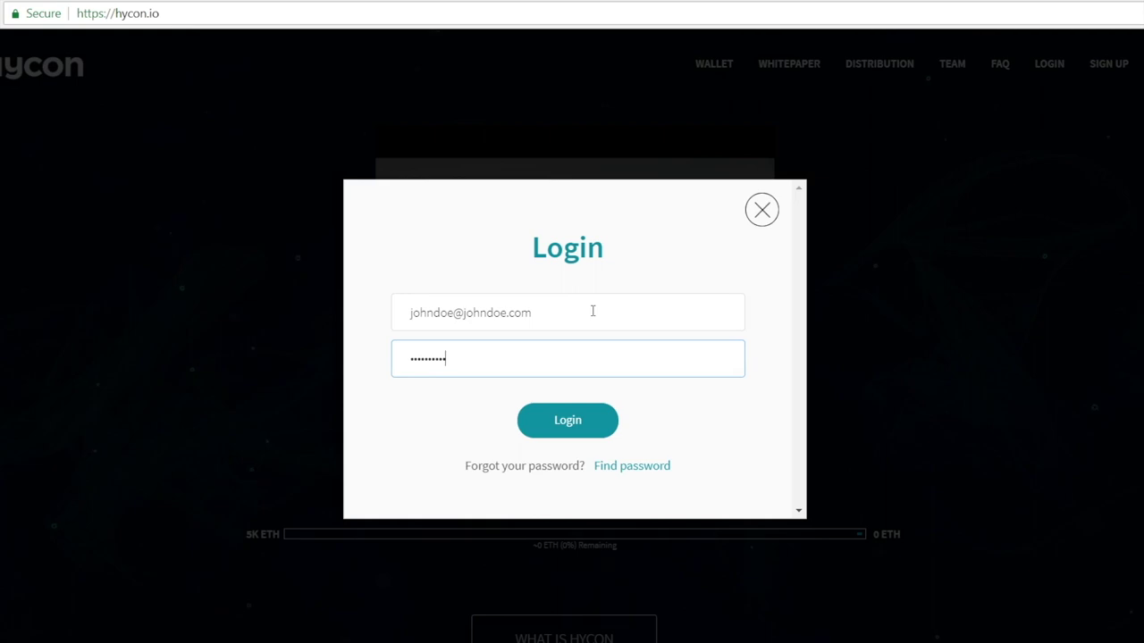
{"action": "key", "text": "Return"}
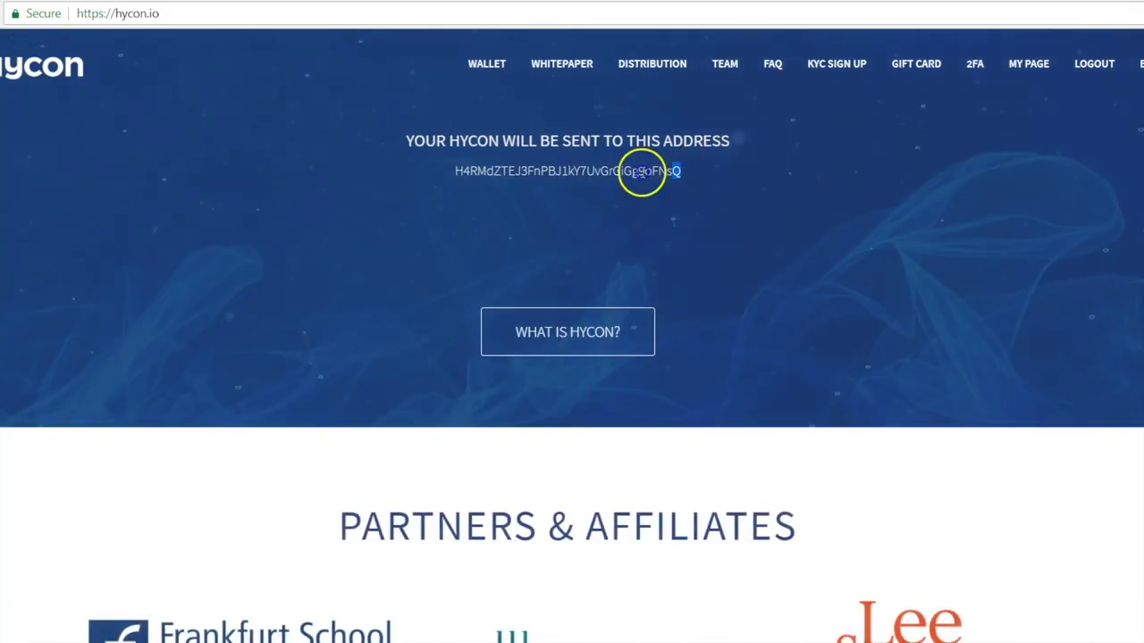
Step: Check the 'Your Hycon will be sent to this address' recipient, then return to the Blockexplorer
{"action": "double_click", "coordinate": [641, 171]}
{"action": "left_click_drag", "start_coordinate": [409, 141], "coordinate": [742, 154]}
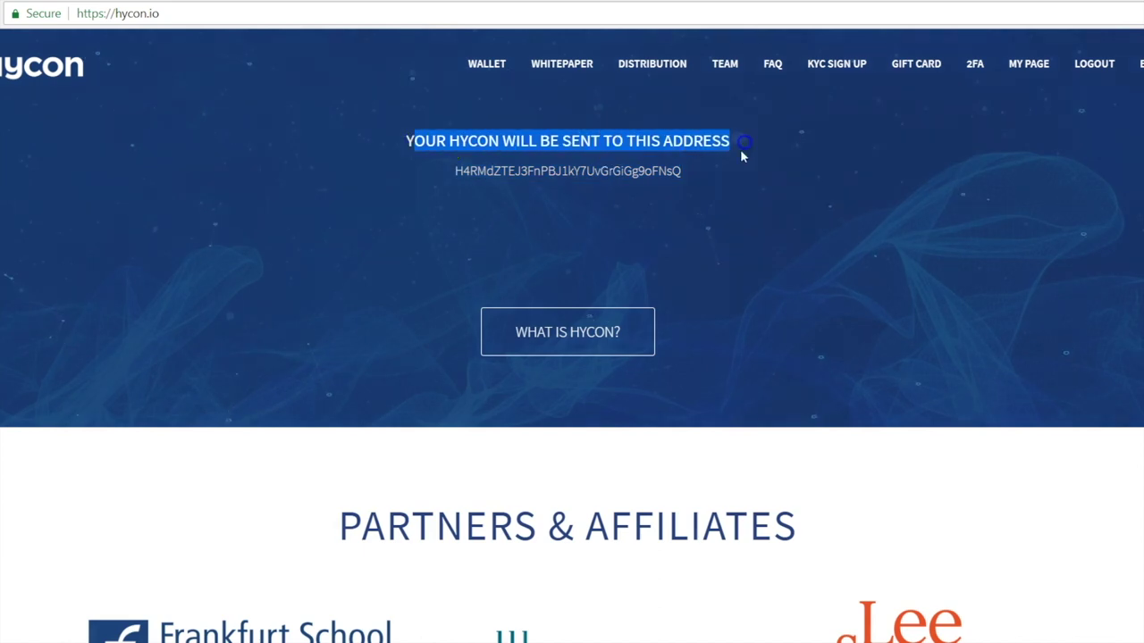
{"action": "left_click", "coordinate": [605, 242]}
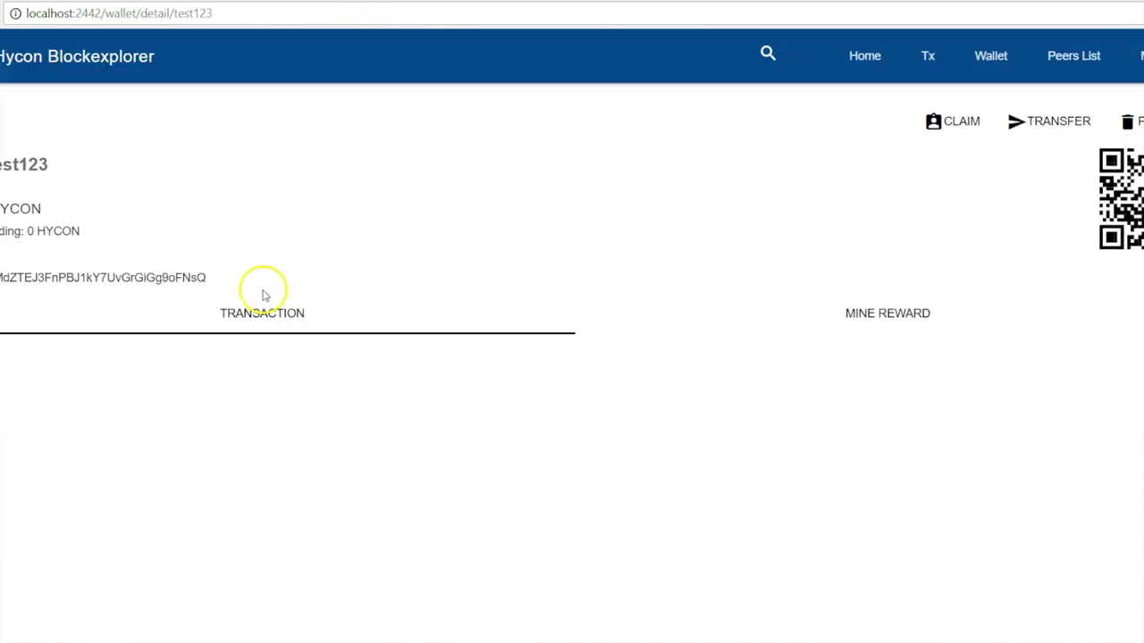
Step: Open the Recover Wallet form, then leave it empty and return to the Wallet List
{"action": "left_click_drag", "start_coordinate": [262, 294], "coordinate": [69, 276]}
{"action": "left_click", "coordinate": [28, 273]}
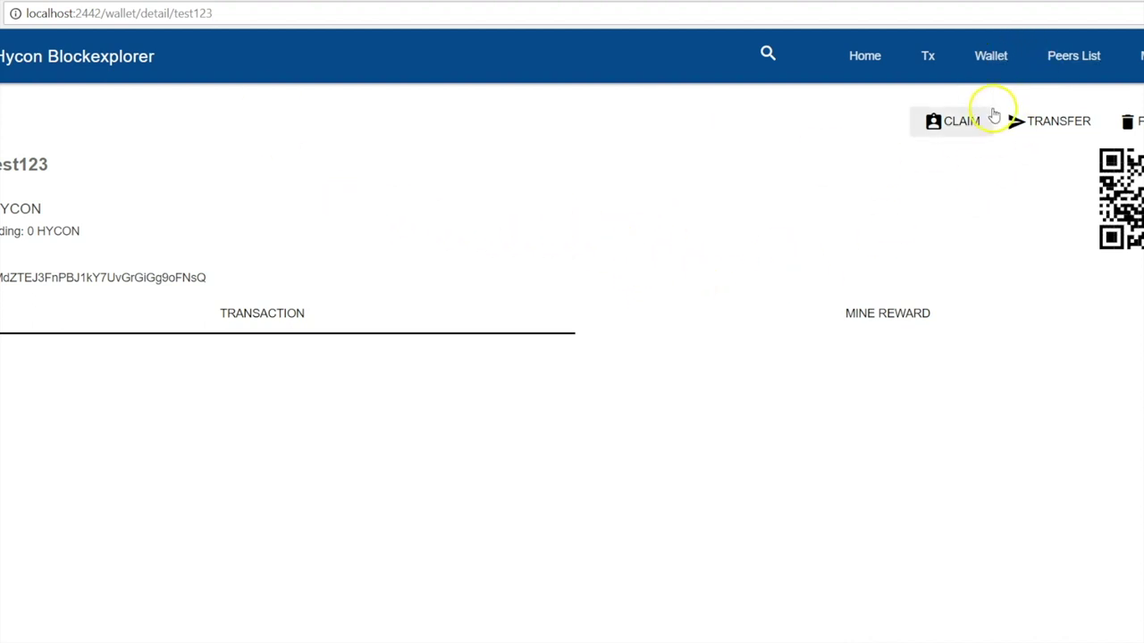
{"action": "left_click", "coordinate": [992, 57]}
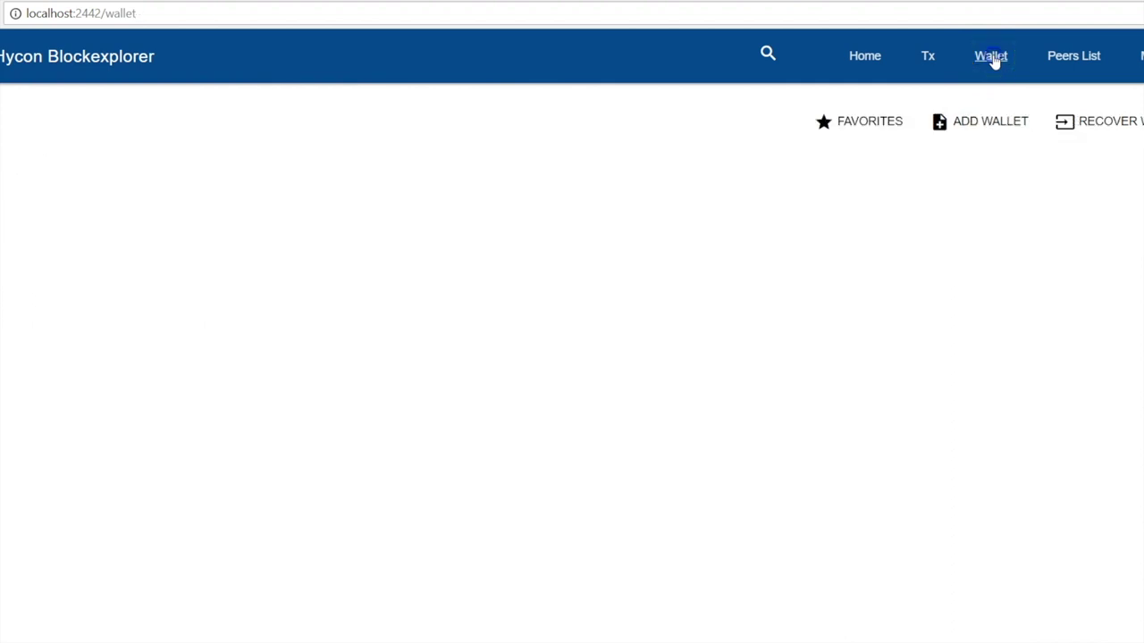
{"action": "left_click", "coordinate": [1124, 123]}
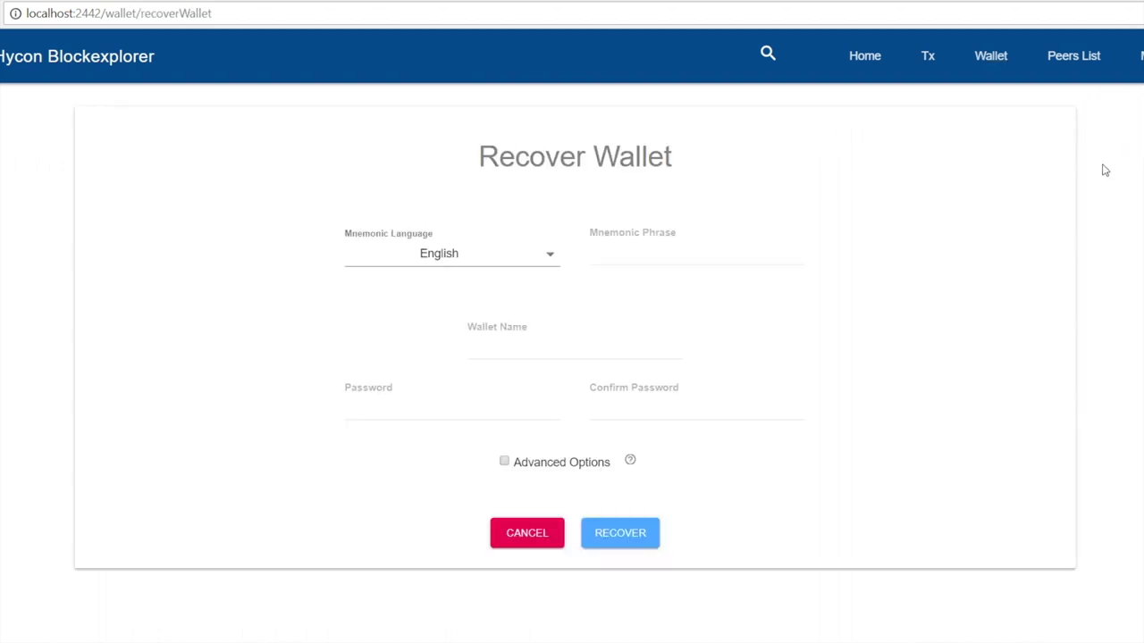
{"action": "left_click", "coordinate": [652, 257]}
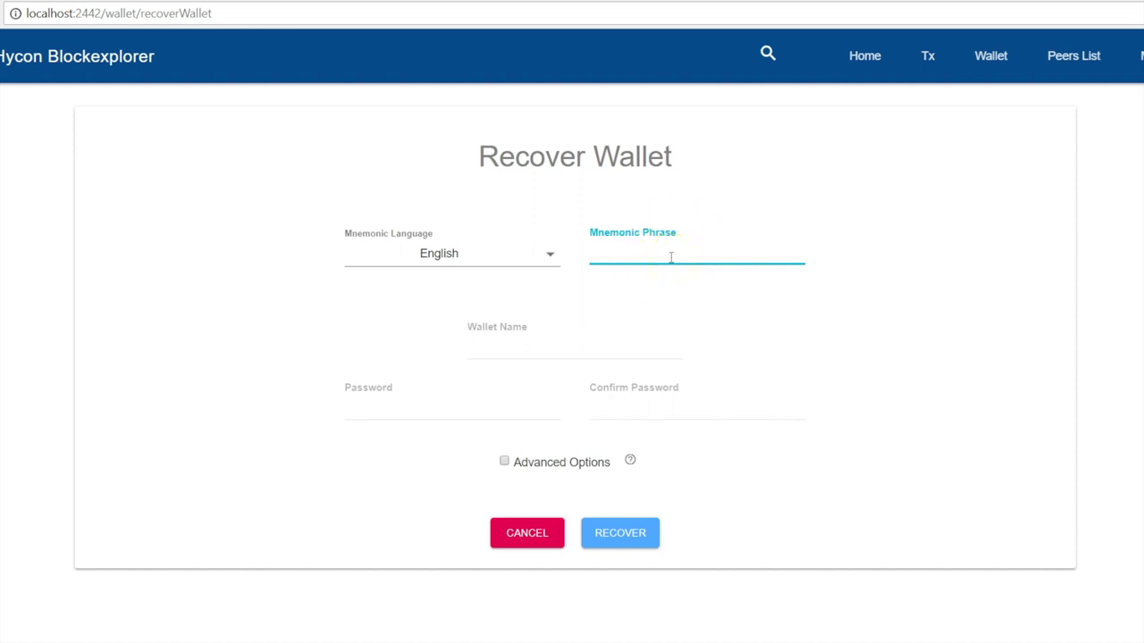
{"action": "left_click", "coordinate": [992, 56]}
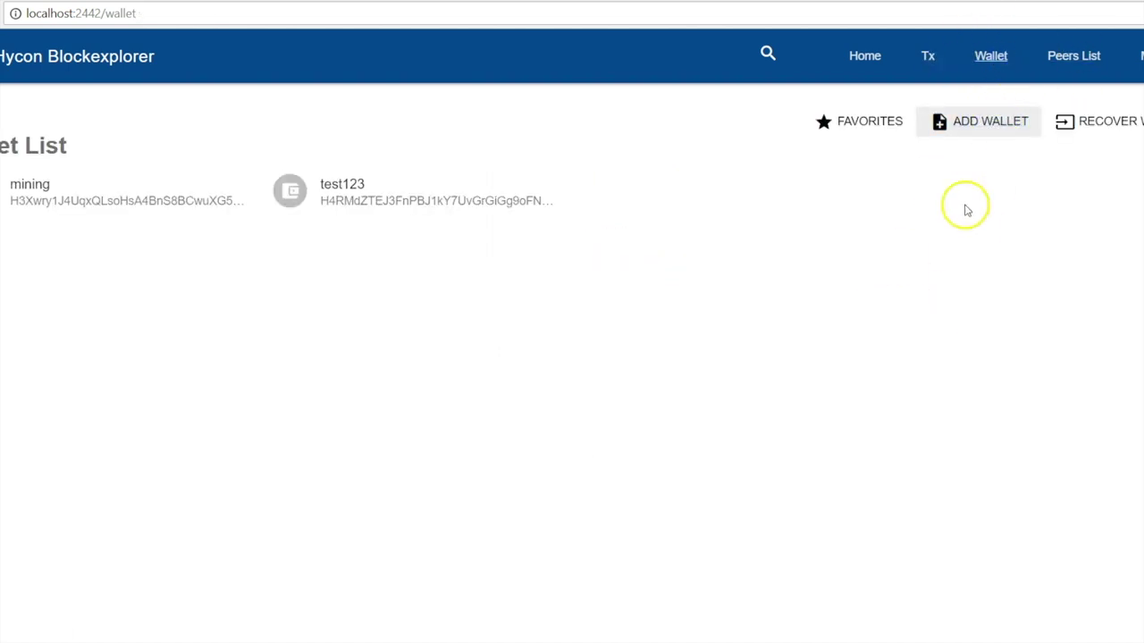
Step: Add wallet test1234 with a confirmed password and select its generated mnemonic phrase
{"action": "left_click", "coordinate": [980, 120]}
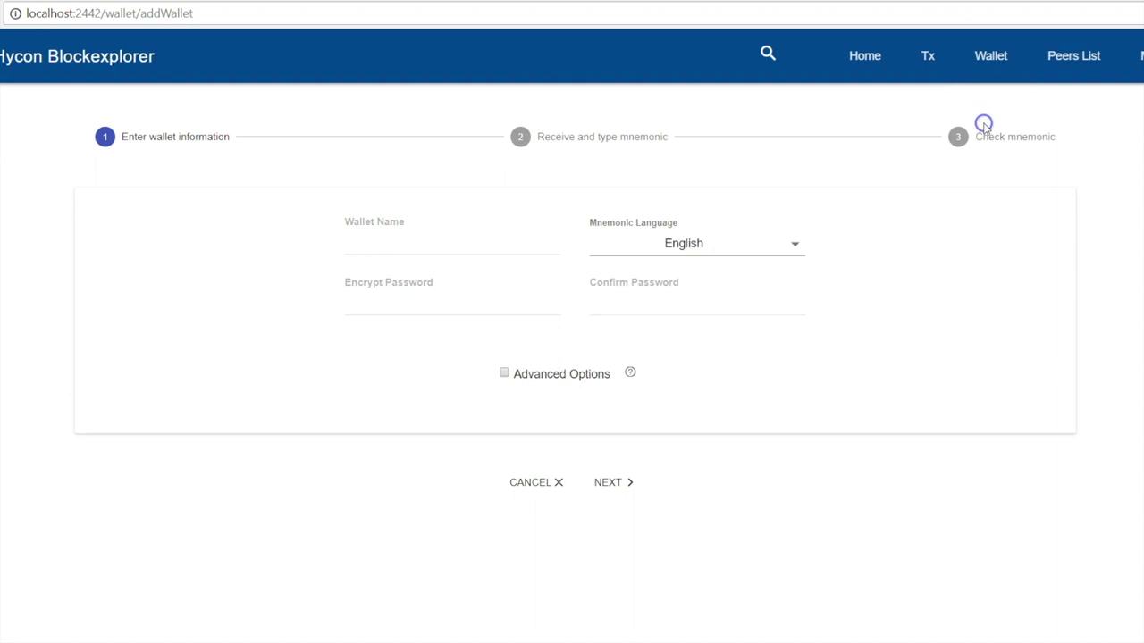
{"action": "left_click", "coordinate": [424, 241]}
{"action": "type", "text": "test1234"}
{"action": "left_click", "coordinate": [420, 302]}
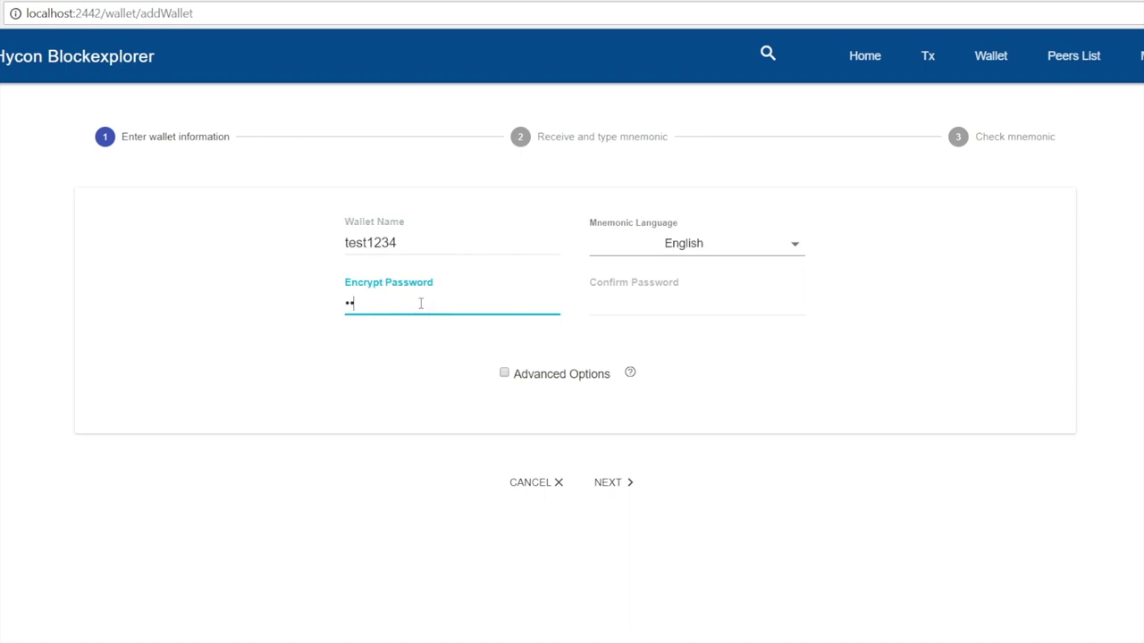
{"action": "key", "text": "Tab"}
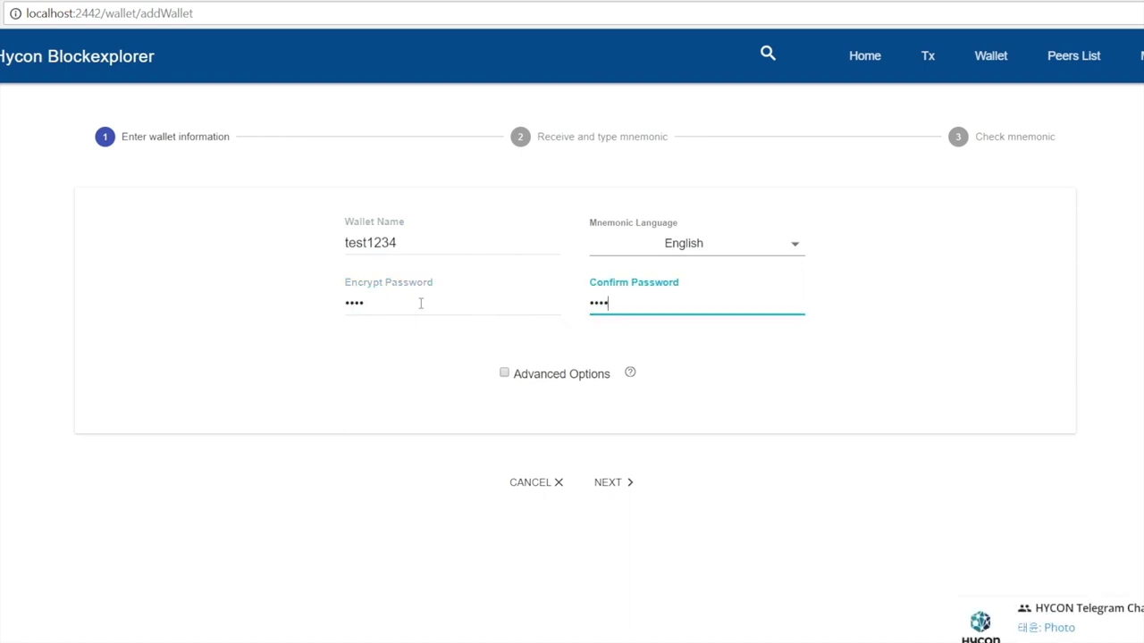
{"action": "left_click", "coordinate": [613, 483]}
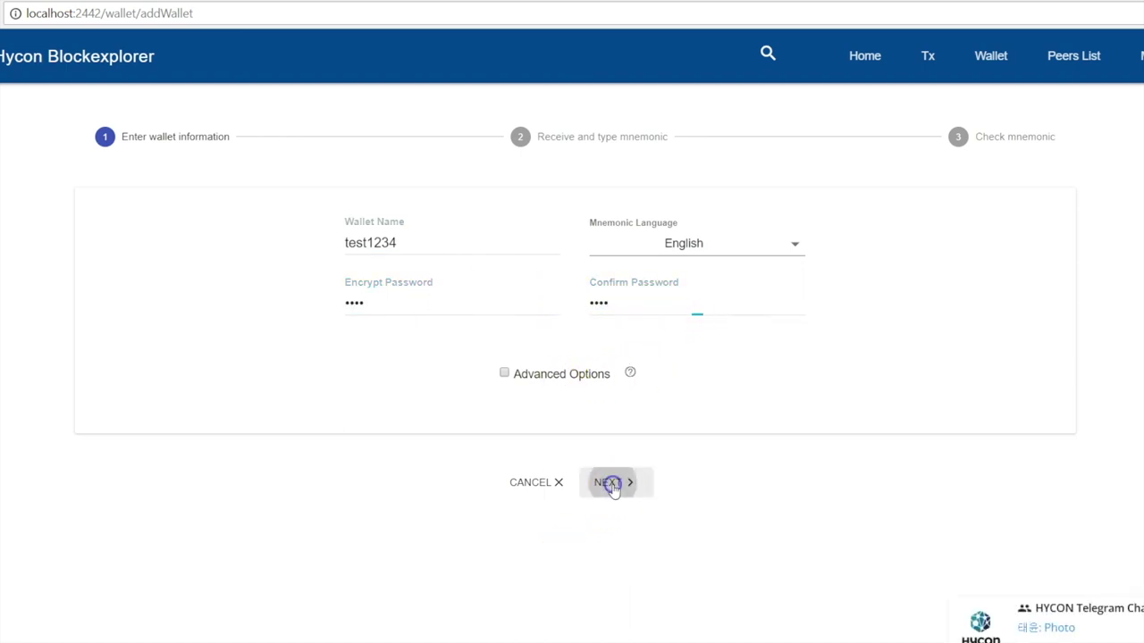
{"action": "left_click_drag", "start_coordinate": [375, 307], "coordinate": [798, 306]}
Step: Copy the 12-word recovery mnemonic and enter it in the confirmation field
{"action": "right_click", "coordinate": [798, 305]}
{"action": "left_click", "coordinate": [811, 317]}
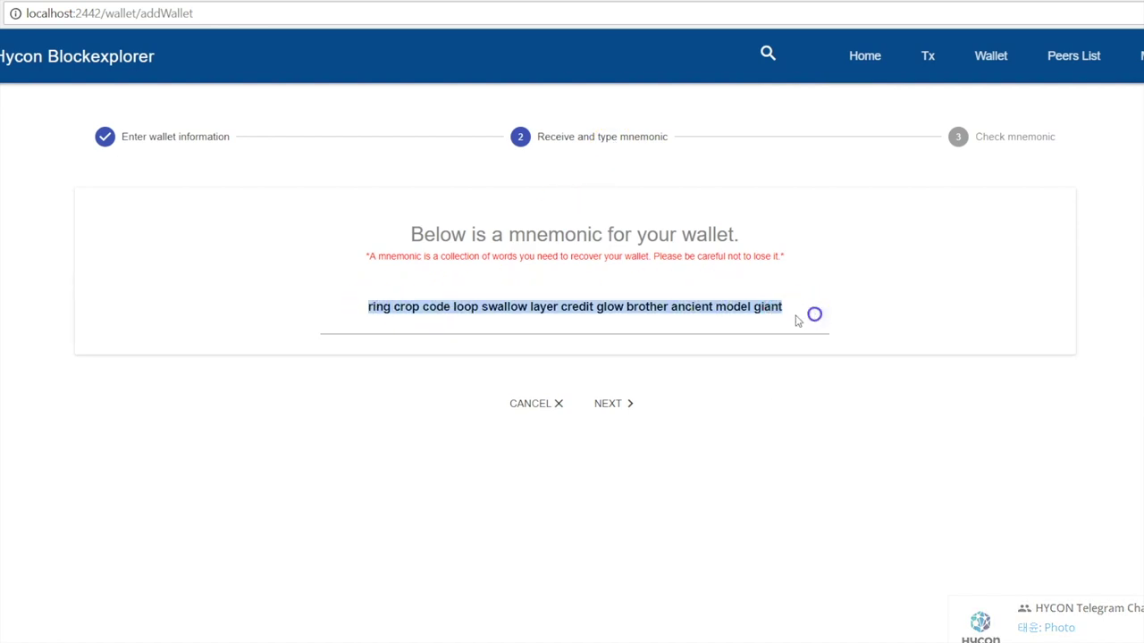
{"action": "left_click", "coordinate": [267, 21]}
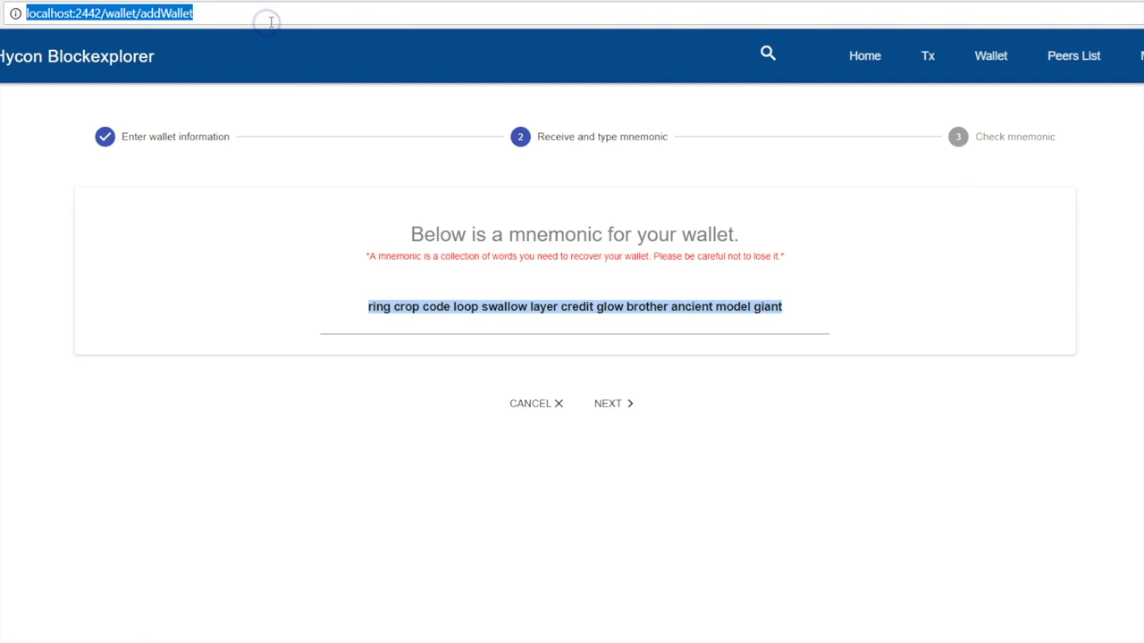
{"action": "key", "text": "ctrl+v"}
{"action": "left_click", "coordinate": [475, 322]}
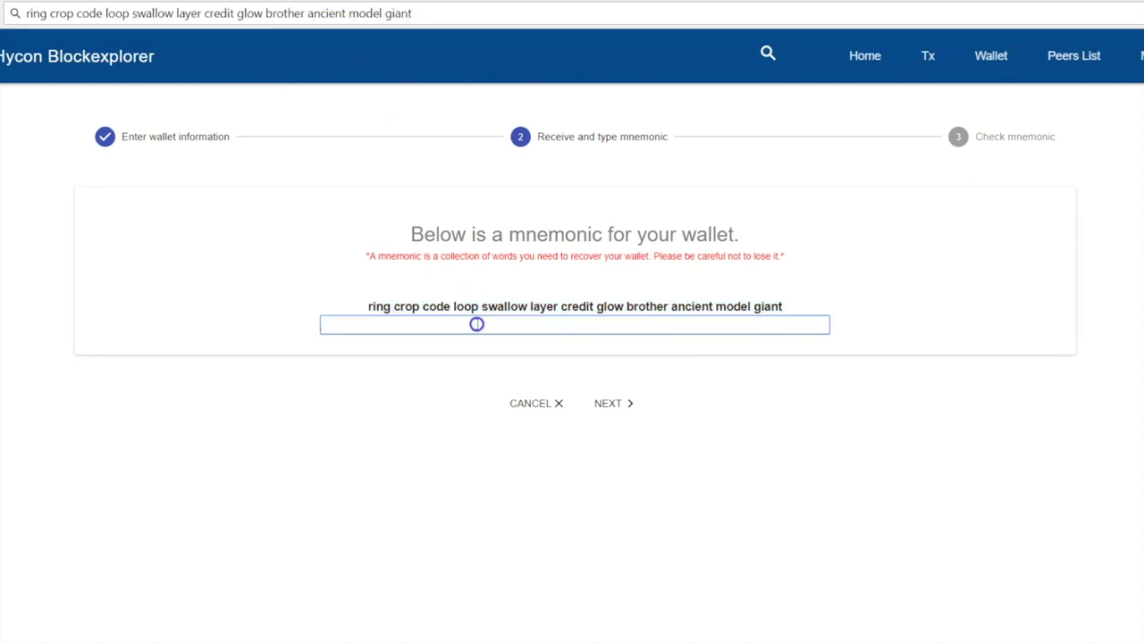
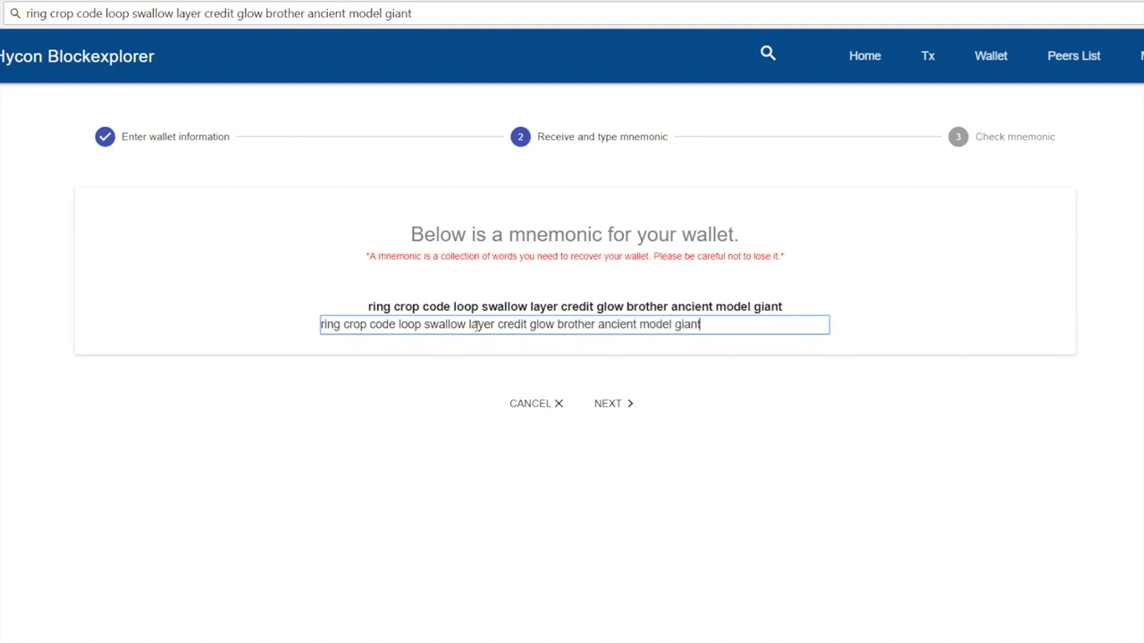
{"action": "left_click", "coordinate": [372, 351]}
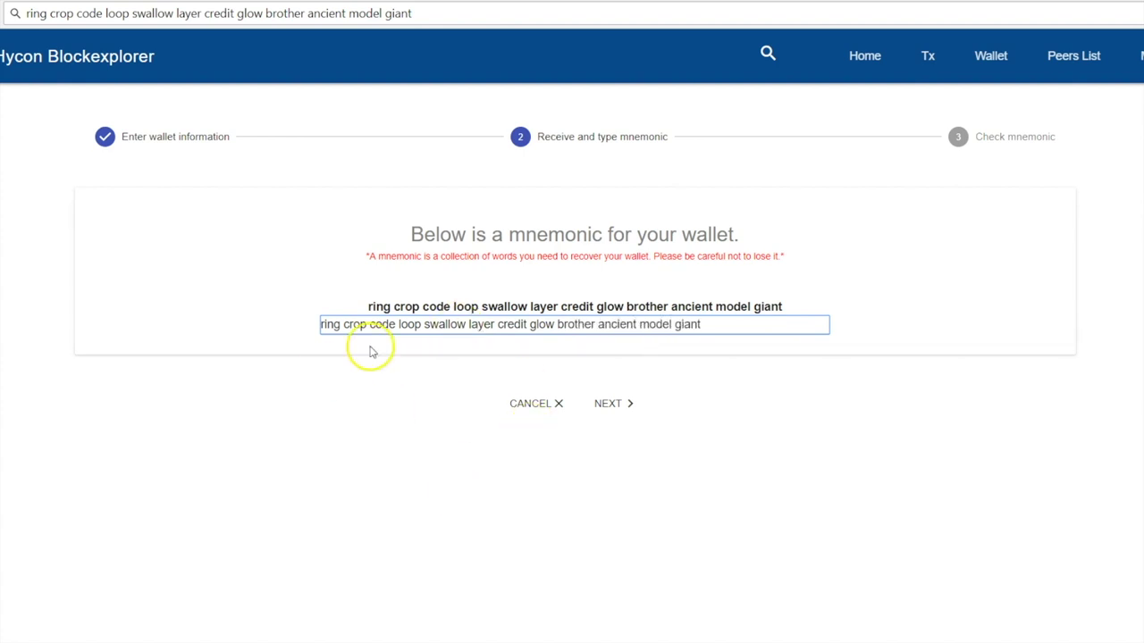
Step: Advance to the Check mnemonic step and retype the recovery phrase
{"action": "left_click", "coordinate": [634, 411]}
{"action": "left_click", "coordinate": [480, 295]}
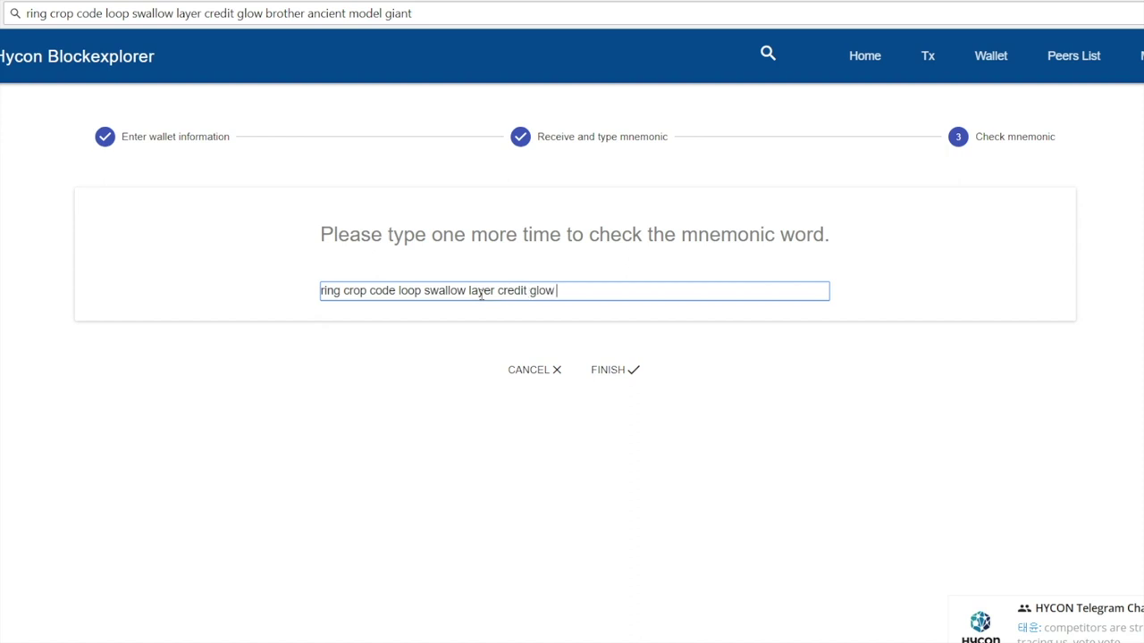
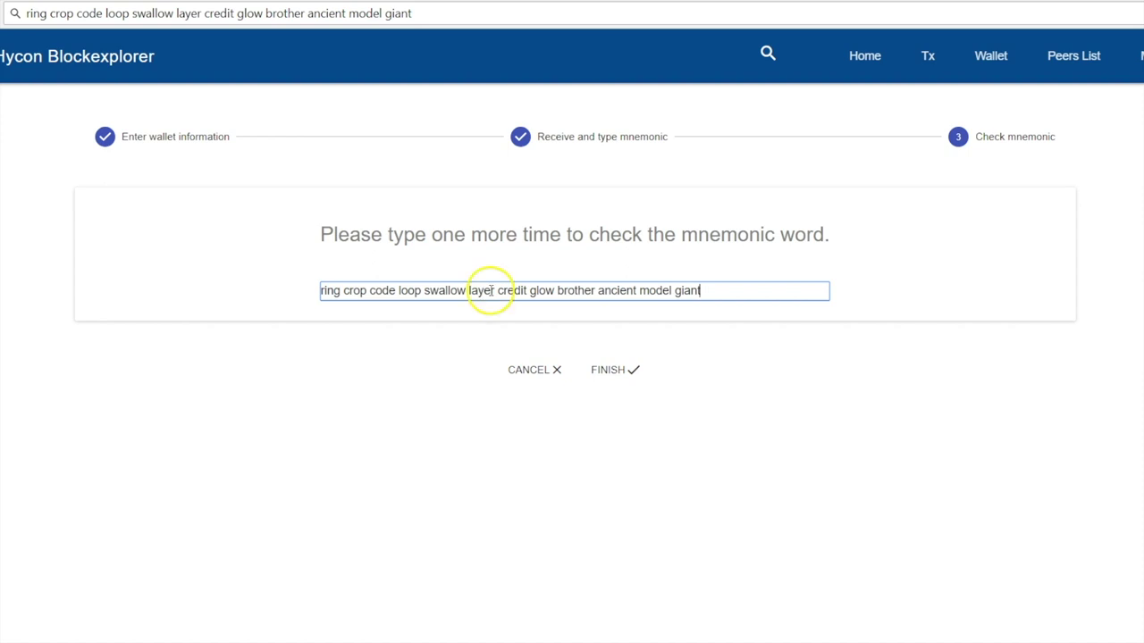
Step: Finish creating the test1234 wallet and select its address on the detail page
{"action": "left_click", "coordinate": [629, 376]}
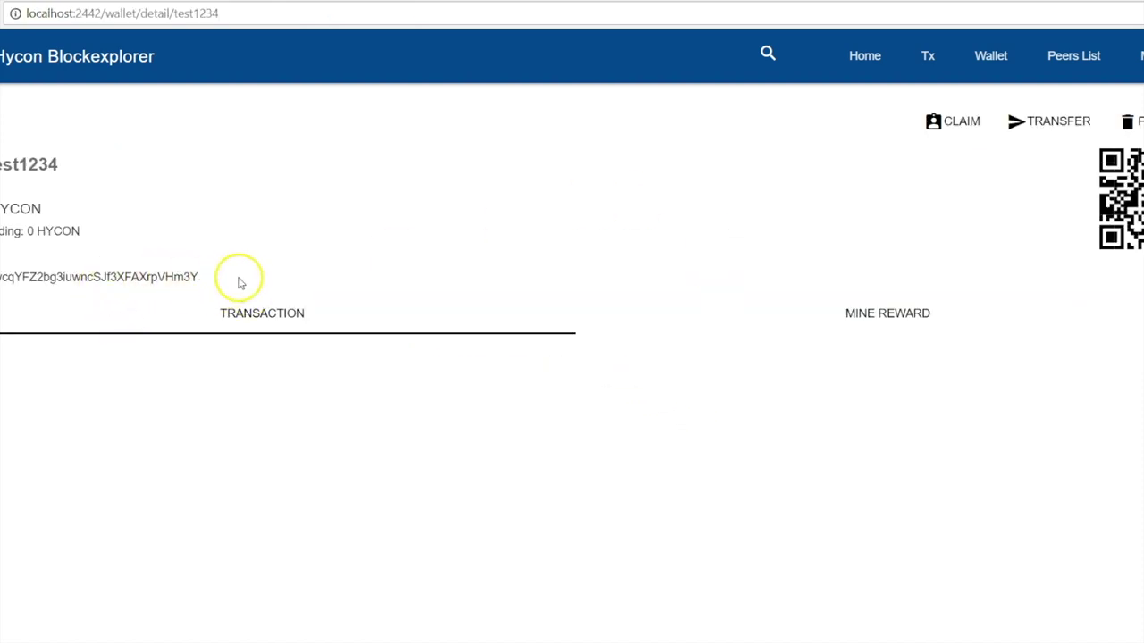
{"action": "left_click_drag", "start_coordinate": [238, 276], "coordinate": [39, 276]}
{"action": "left_click", "coordinate": [39, 276]}
{"action": "left_click_drag", "start_coordinate": [173, 279], "coordinate": [123, 288]}
{"action": "left_click", "coordinate": [123, 288]}
Step: View the HYCON recipient address on hycon.io, then return to the test1234 wallet page
{"action": "left_click", "coordinate": [165, 3]}
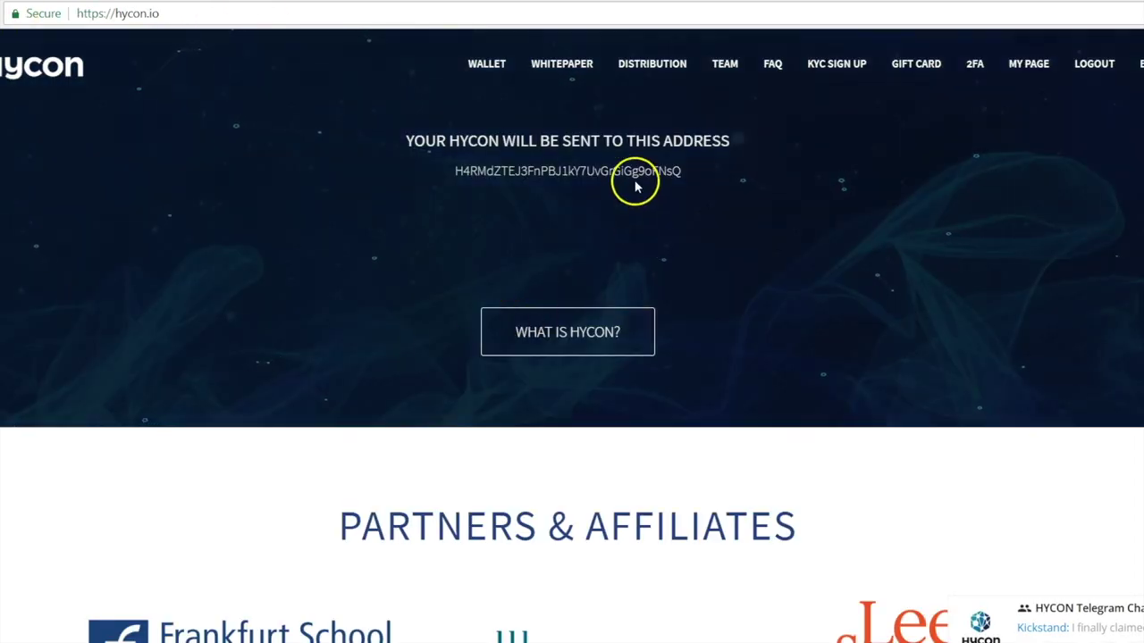
{"action": "key", "text": "ctrl+Tab"}
{"action": "key", "text": "ctrl+Tab"}
{"action": "key", "text": "ctrl+Tab"}
{"action": "key", "text": "ctrl+Tab"}
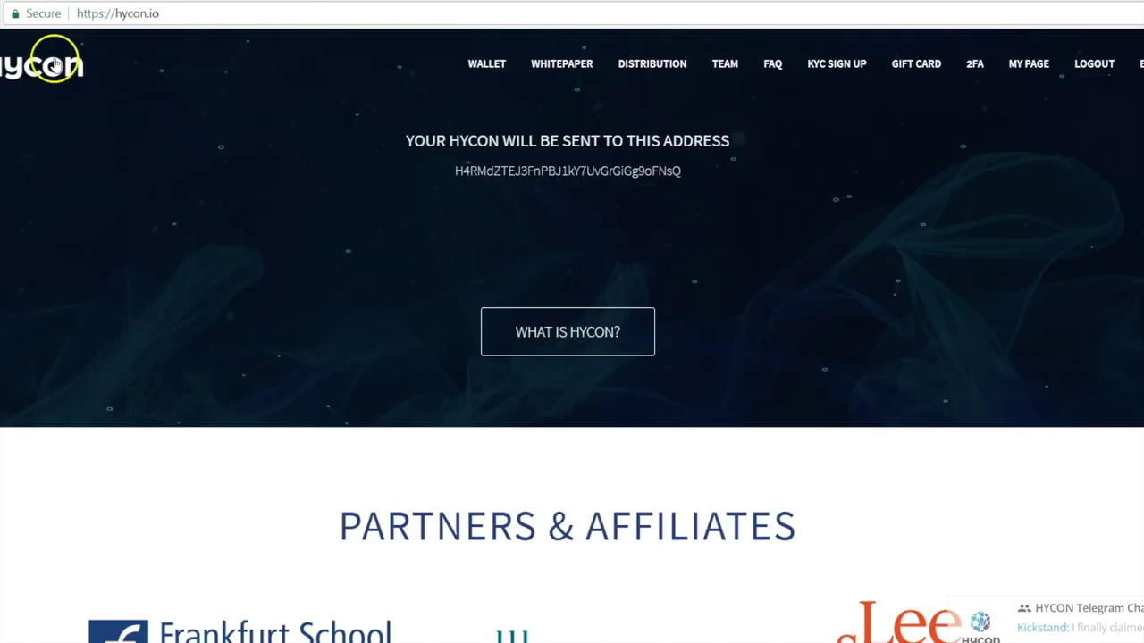
{"action": "mouse_move", "coordinate": [1117, 234]}
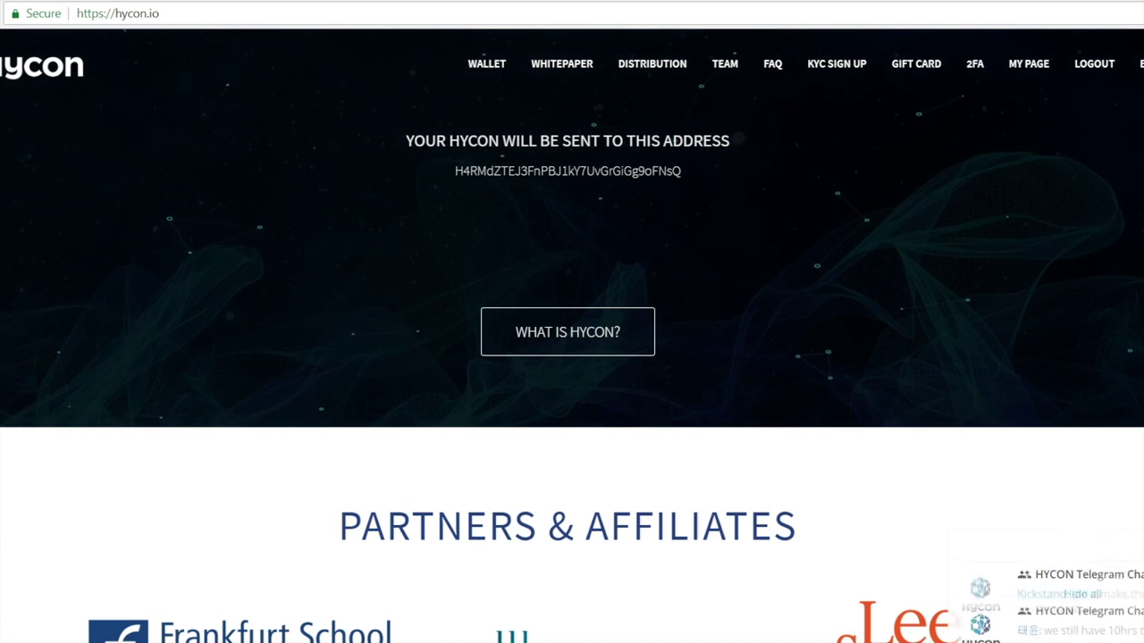
{"action": "key", "text": "ctrl+Tab"}
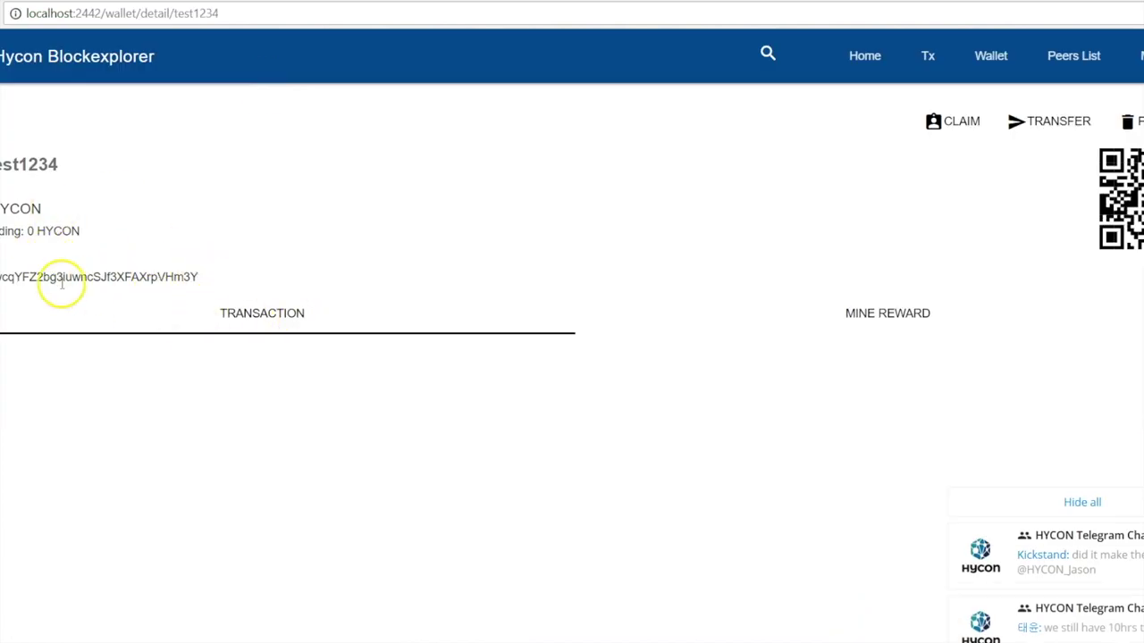
{"action": "left_click_drag", "start_coordinate": [11, 281], "coordinate": [237, 280]}
Step: Start an ICO claim for test1234 and log in with the account e-mail and password
{"action": "left_click", "coordinate": [251, 283]}
{"action": "left_click", "coordinate": [980, 128]}
{"action": "left_click", "coordinate": [483, 276]}
{"action": "type", "text": "johndoe@johndoe.com"}
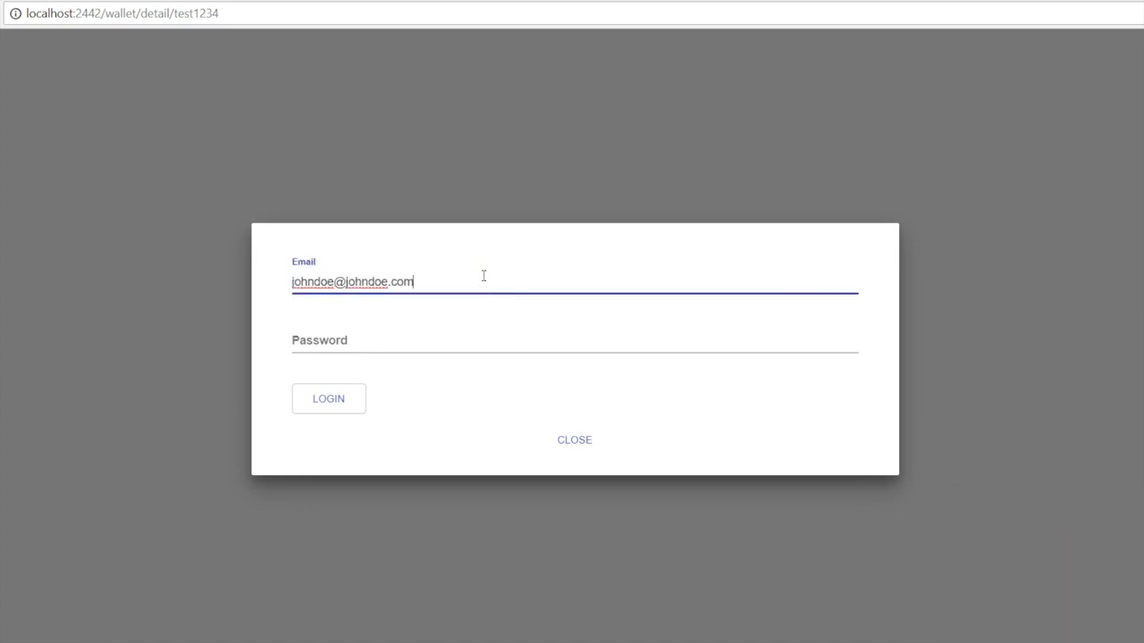
{"action": "key", "text": "Tab"}
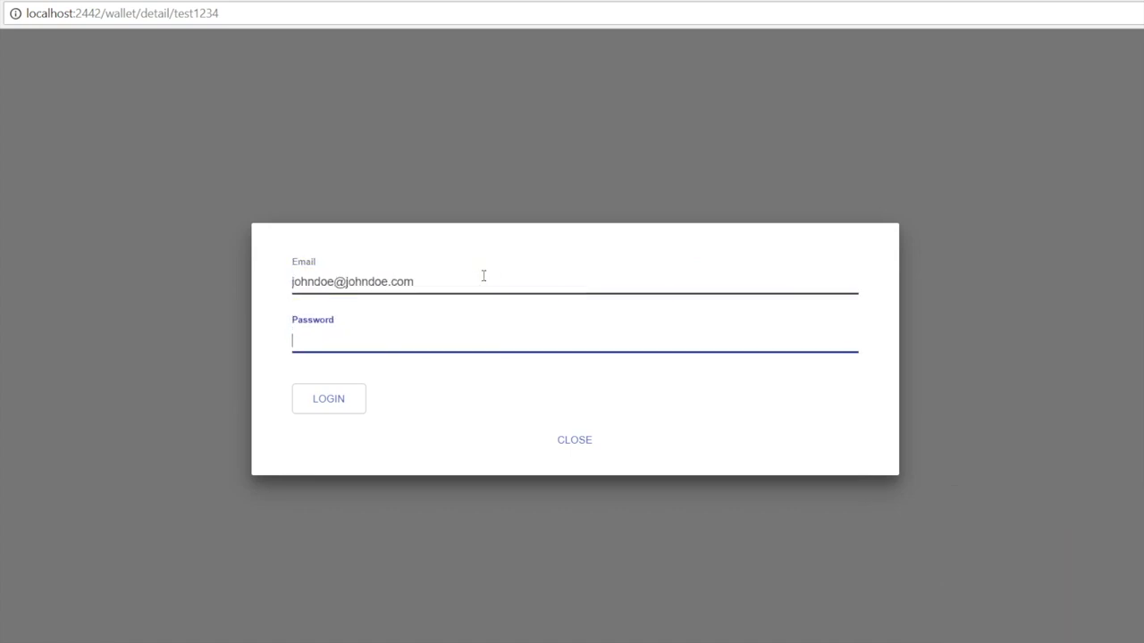
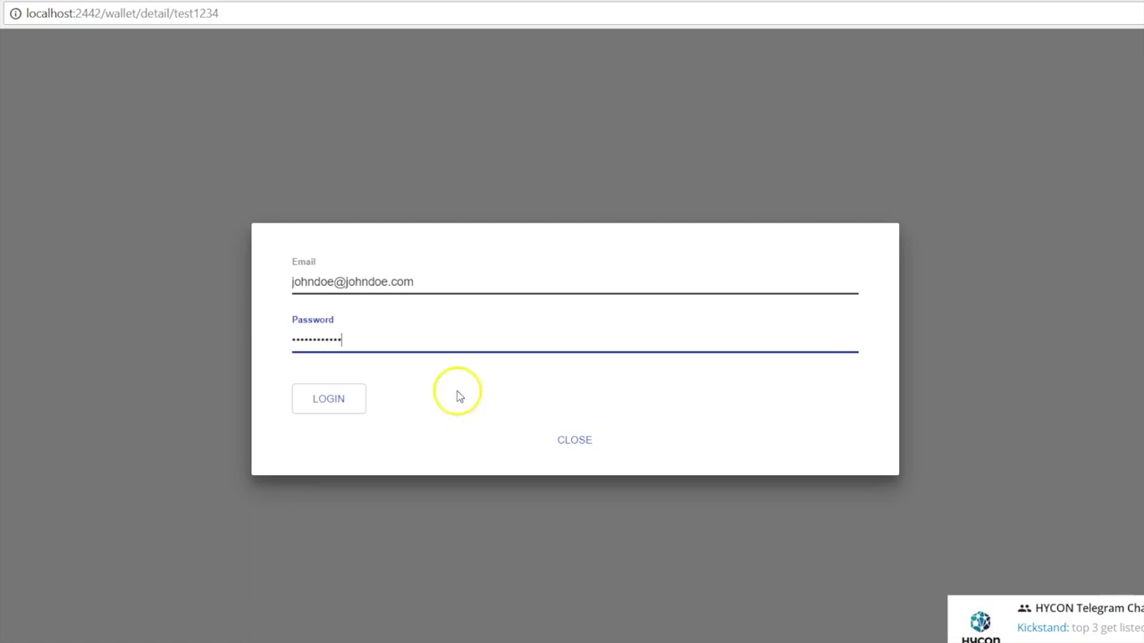
{"action": "left_click", "coordinate": [327, 400]}
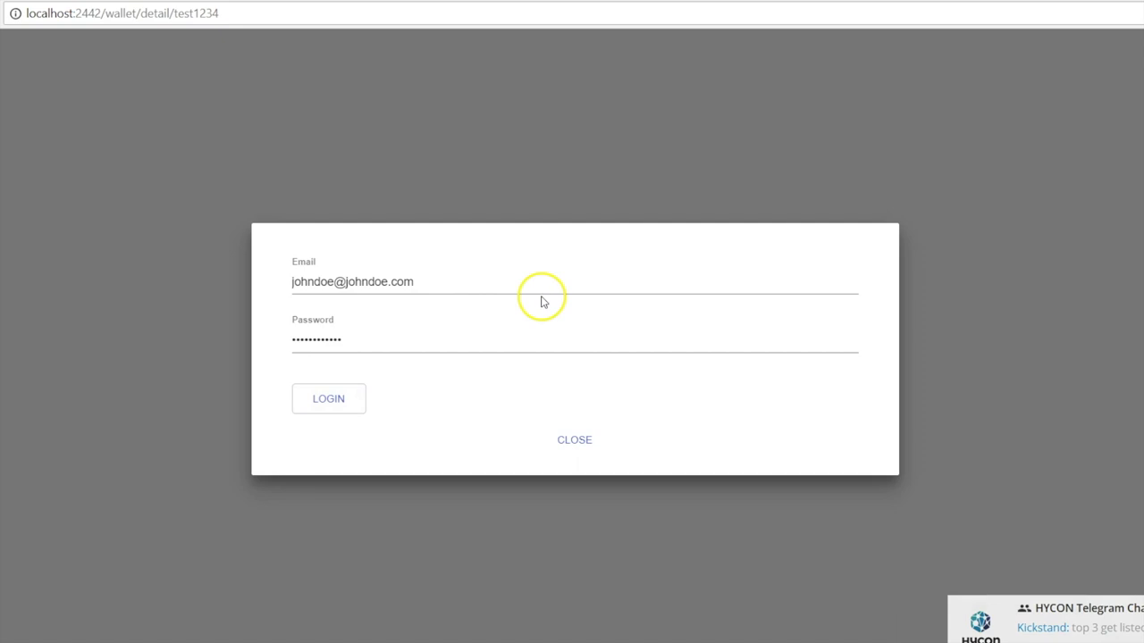
Step: Paste the wallet's mnemonic phrase and submit the claim
{"action": "left_click", "coordinate": [551, 270]}
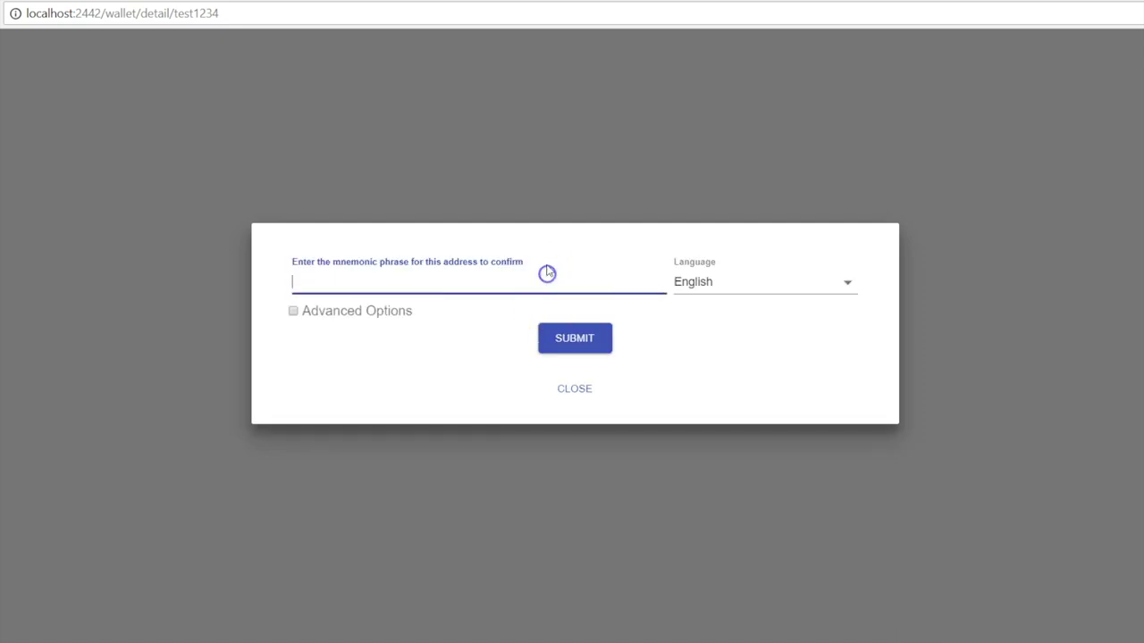
{"action": "key", "text": "ctrl+v"}
{"action": "left_click", "coordinate": [583, 338]}
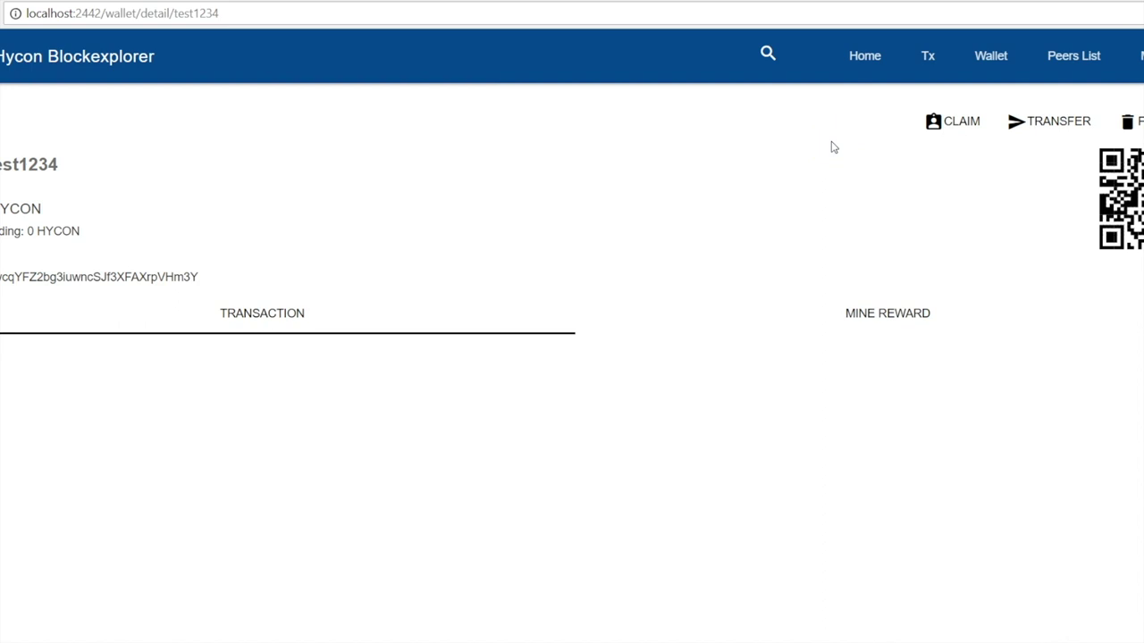
Step: Log out of the hycon.io account and confirm
{"action": "left_click", "coordinate": [116, 2]}
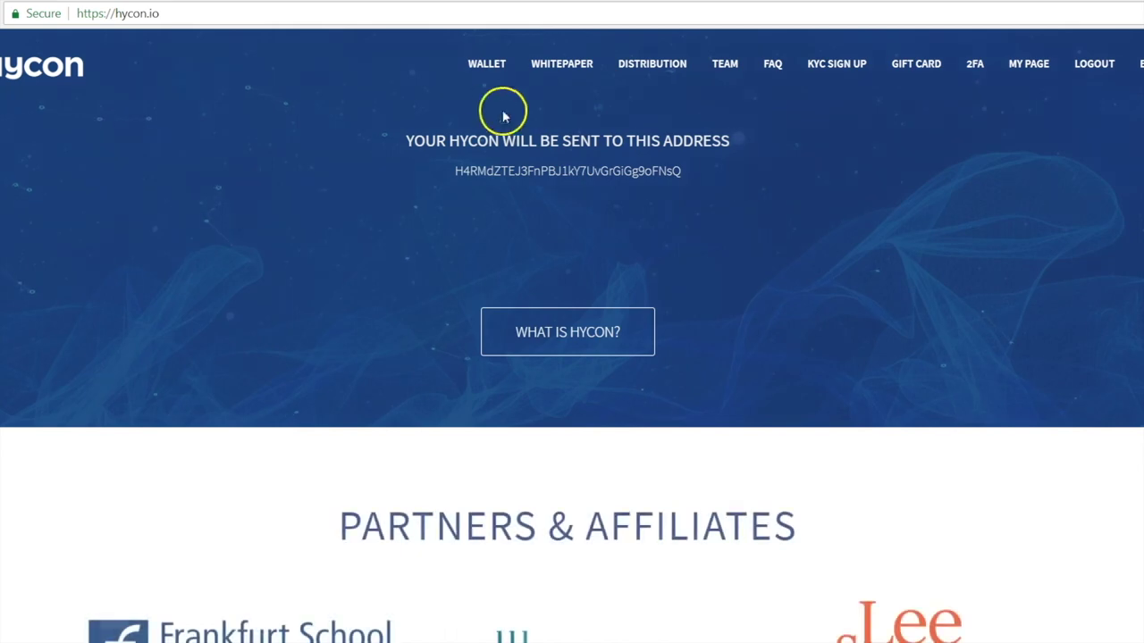
{"action": "left_click", "coordinate": [249, 2]}
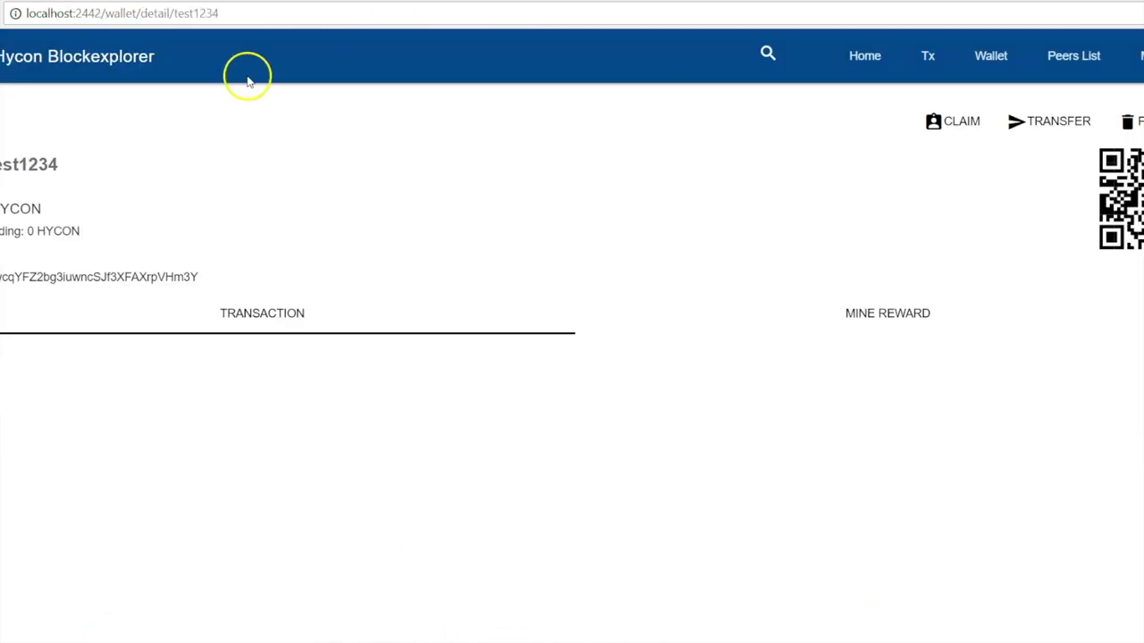
{"action": "left_click", "coordinate": [117, 2]}
{"action": "left_click", "coordinate": [1094, 68]}
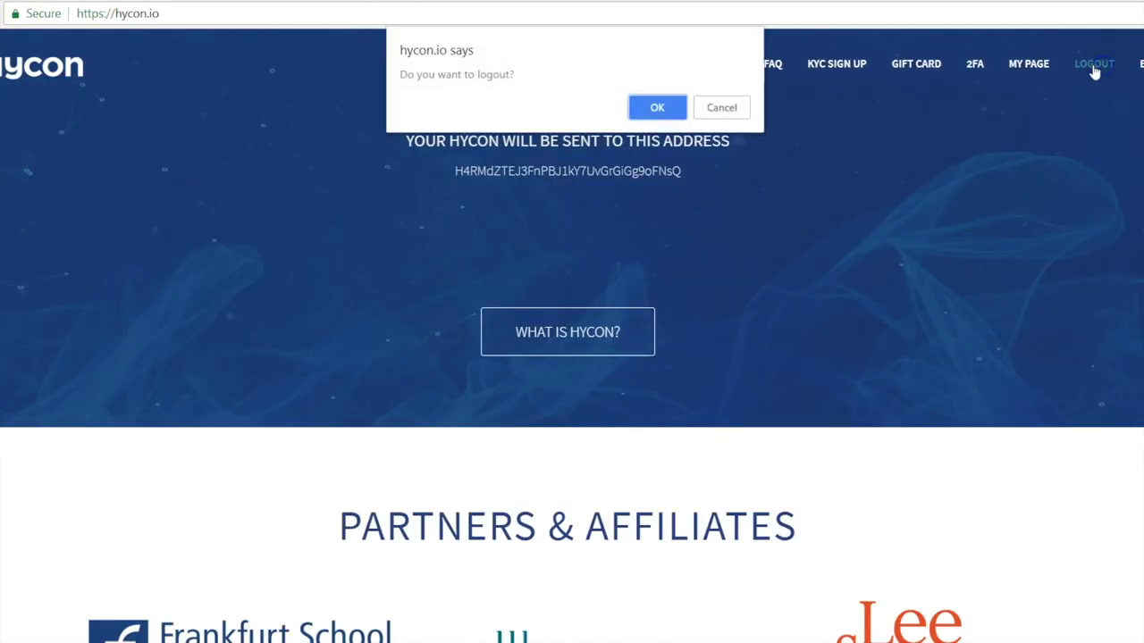
{"action": "left_click", "coordinate": [657, 107]}
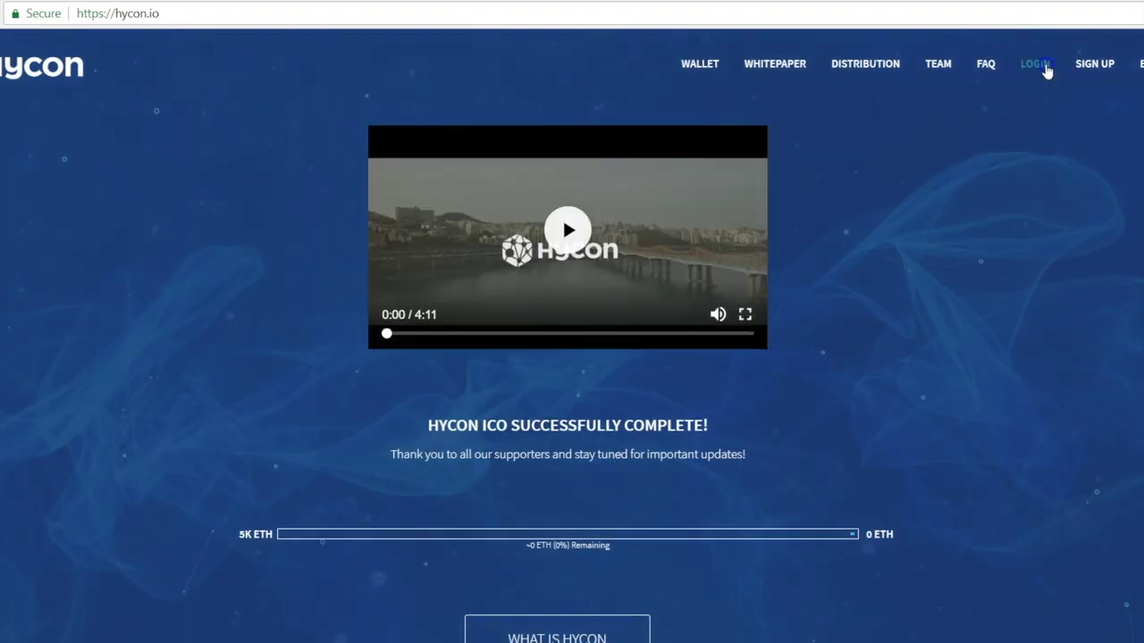
Step: Log back in to hycon.io with the account e-mail and password
{"action": "left_click", "coordinate": [1046, 65]}
{"action": "left_click", "coordinate": [596, 314]}
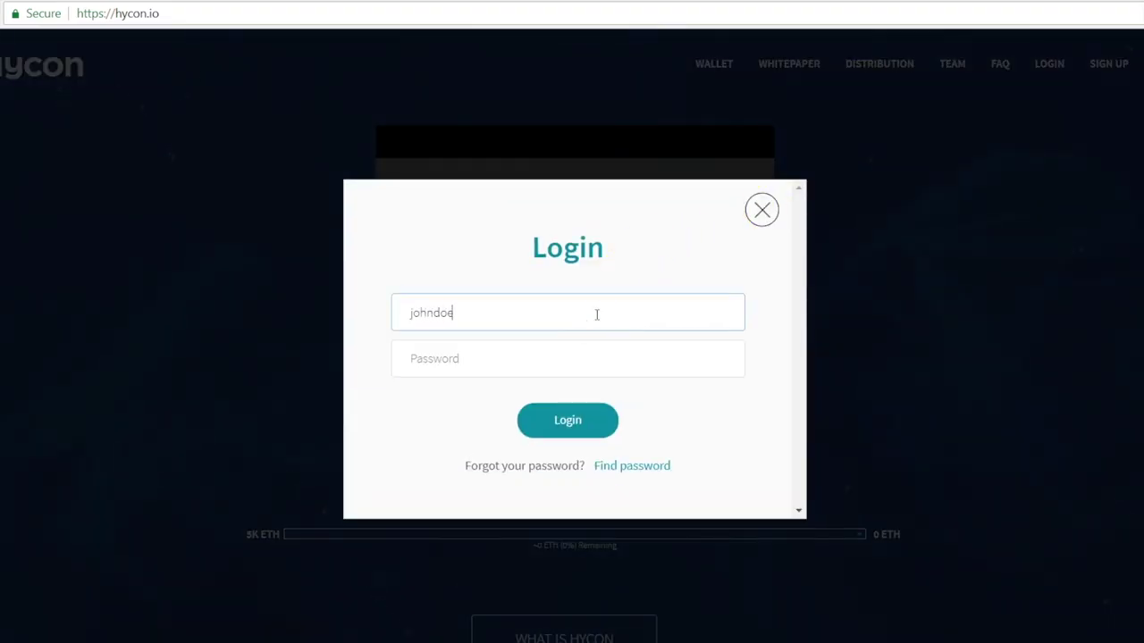
{"action": "type", "text": "johndoe@johndoe.com"}
{"action": "key", "text": "Tab"}
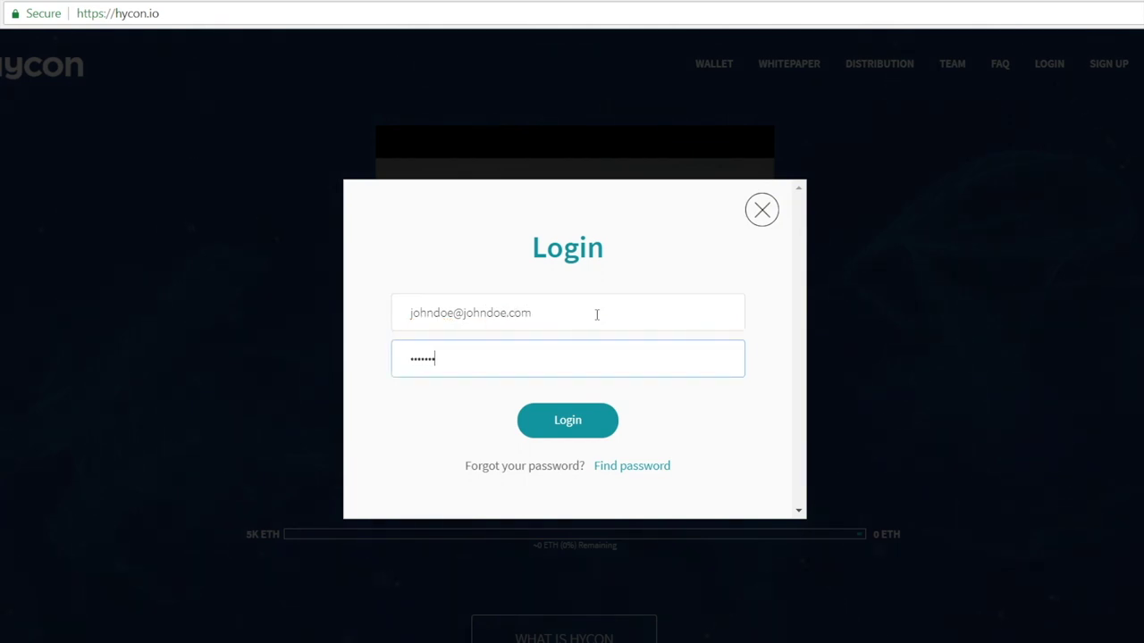
{"action": "left_click", "coordinate": [608, 418]}
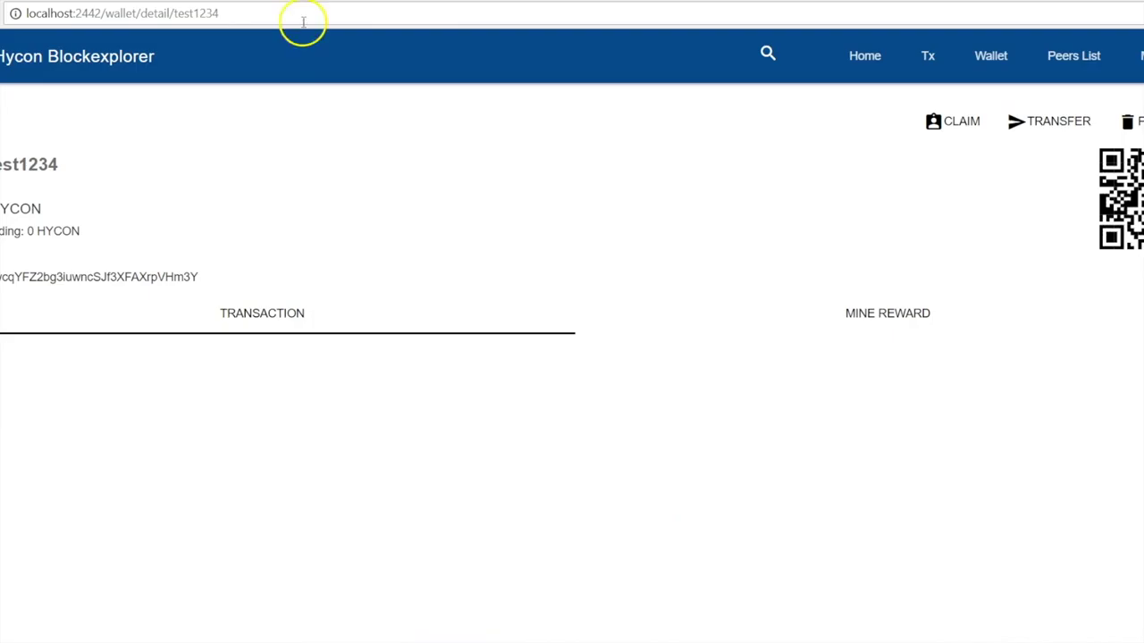
{"action": "left_click_drag", "start_coordinate": [205, 277], "coordinate": [84, 273]}
{"action": "left_click", "coordinate": [140, 30]}
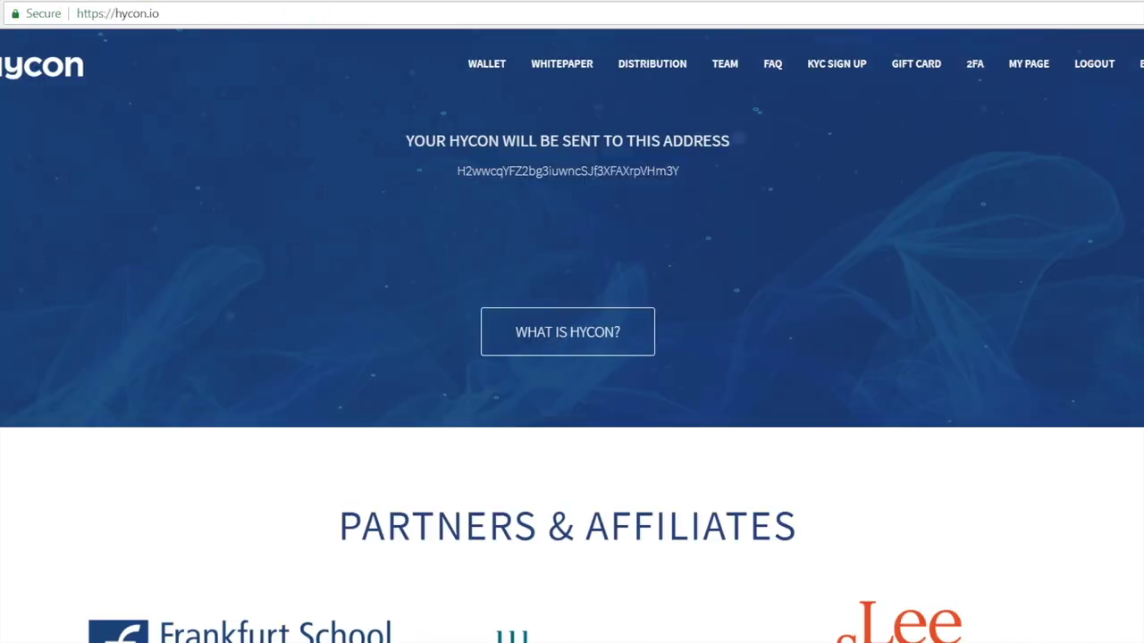
{"action": "left_click_drag", "start_coordinate": [664, 171], "coordinate": [465, 184]}
{"action": "left_click", "coordinate": [466, 197]}
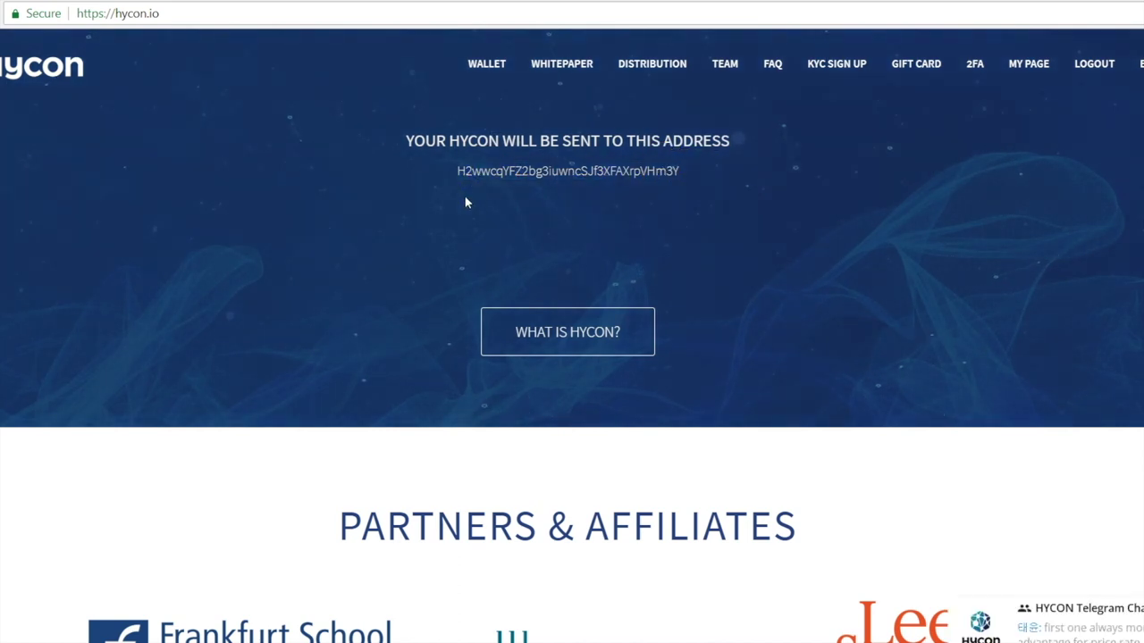
{"action": "left_click", "coordinate": [465, 197]}
{"action": "left_click", "coordinate": [901, 421]}
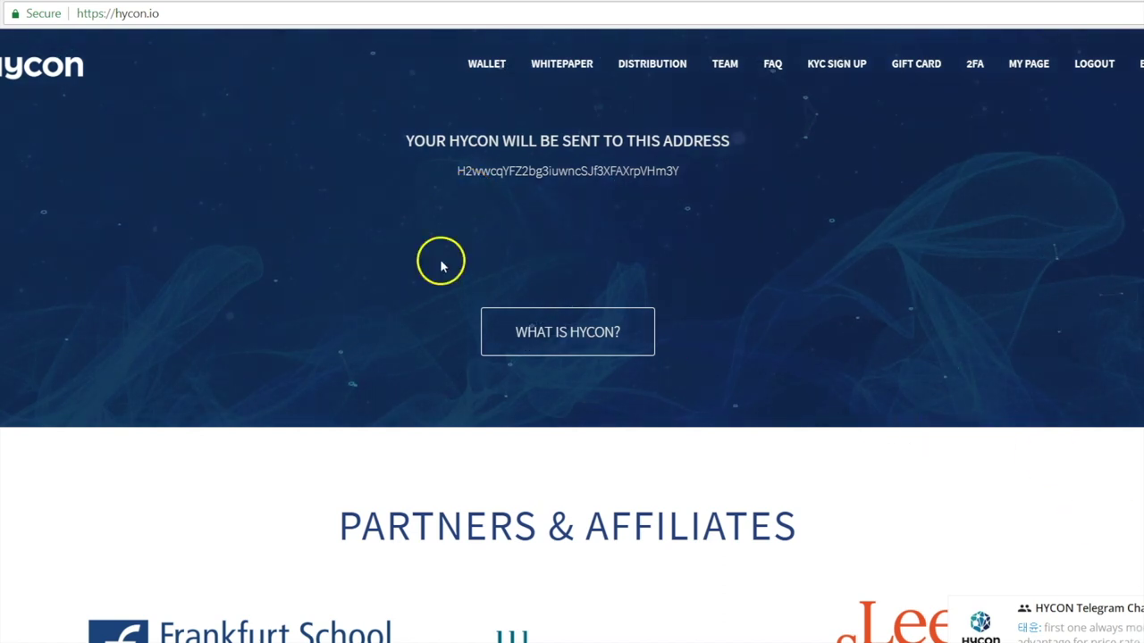